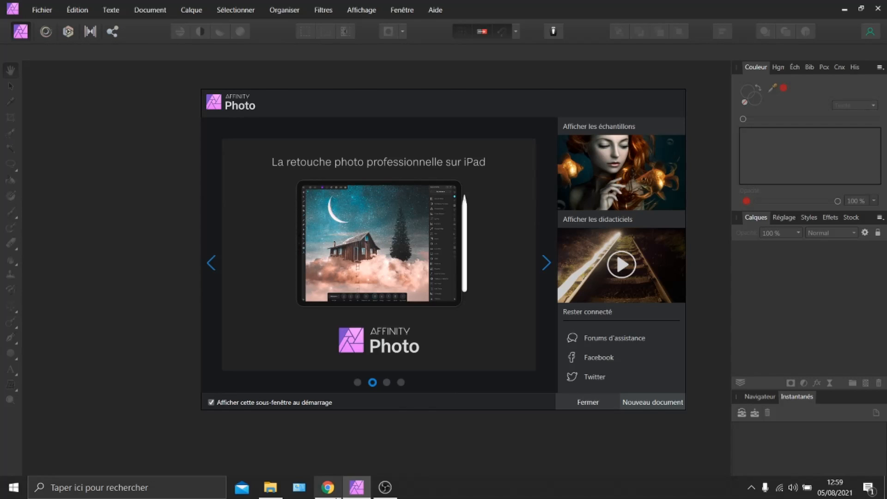
Switch to Chrome, open the video "FREE: Lines of Light - Affinity Photo Overlay Pack", pause it and view its description
left_click(329, 489)
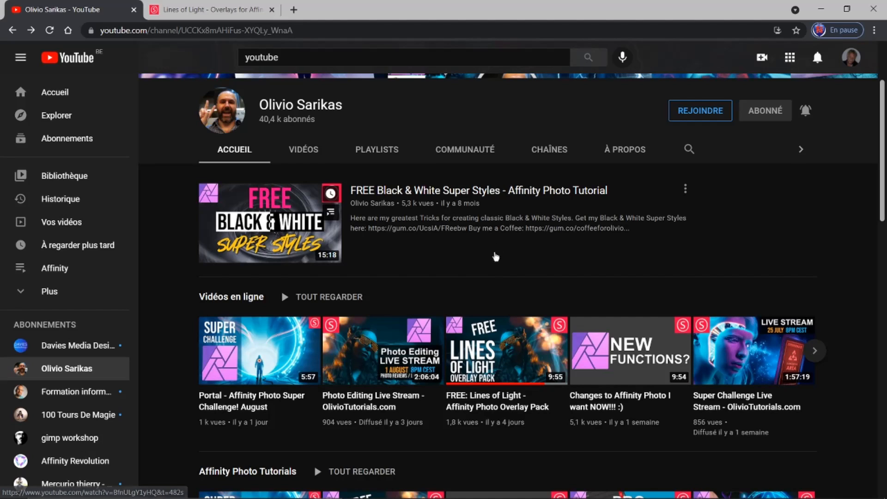
left_click(499, 359)
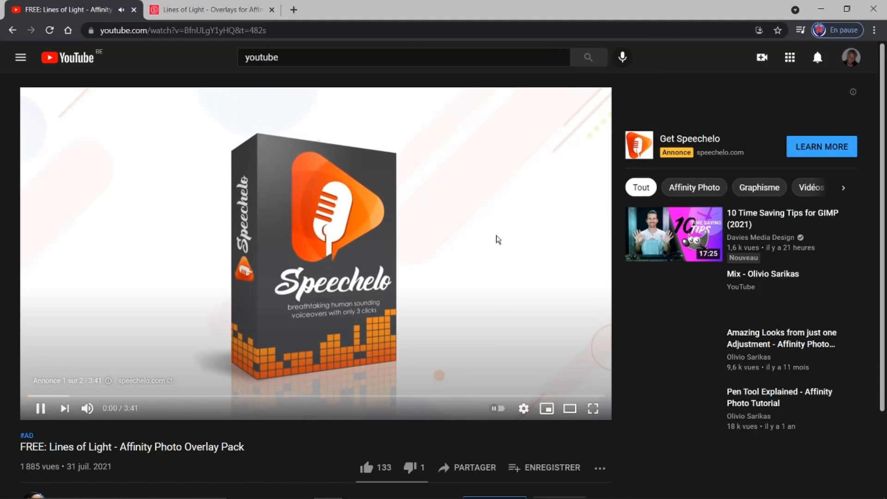
left_click(498, 240)
scroll(360, 273, "down", 4)
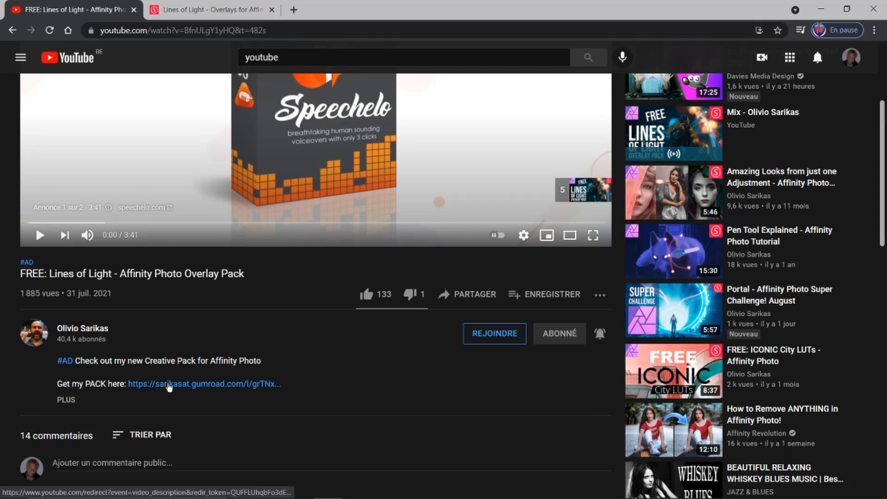
Choose the FREE Pack (7 Overlays) version on the already open Lines of Light Gumroad page
left_click(213, 9)
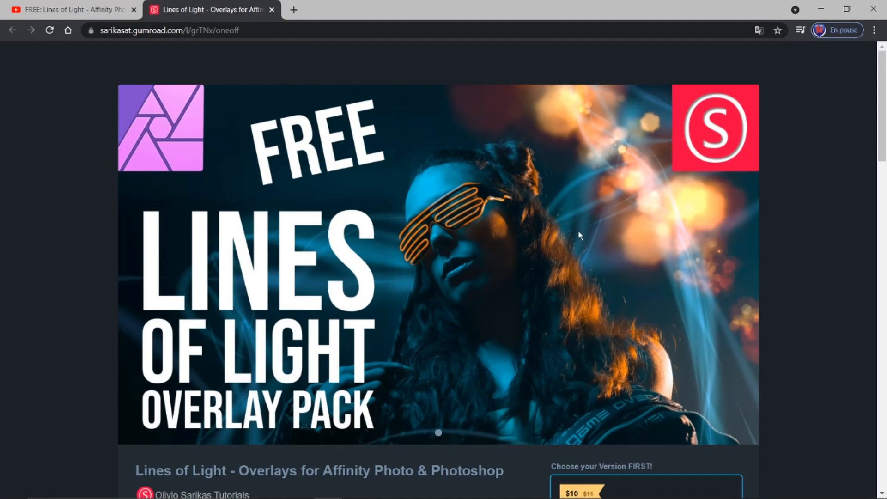
scroll(574, 227, "down", 6)
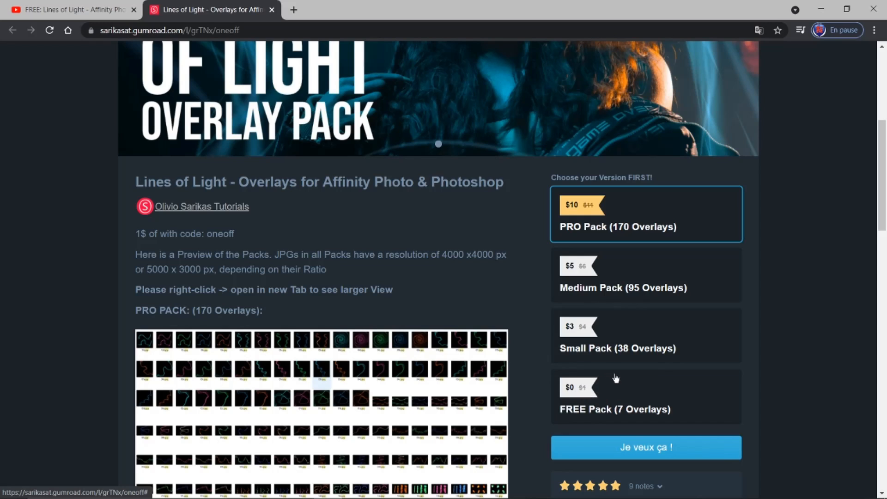
left_click(588, 396)
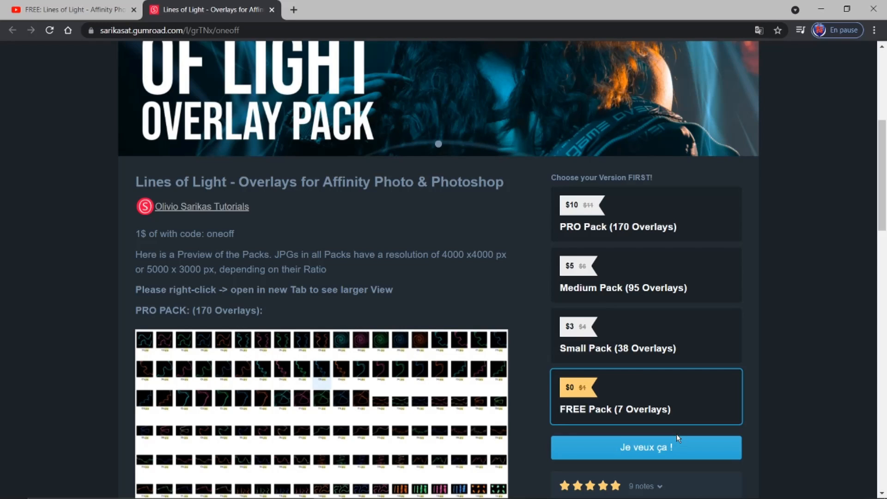
Switch to File Explorer and examine the Amber Set and Line Fine Set overlays inside the Lines of Light FREE folder
mouse_move(294, 497)
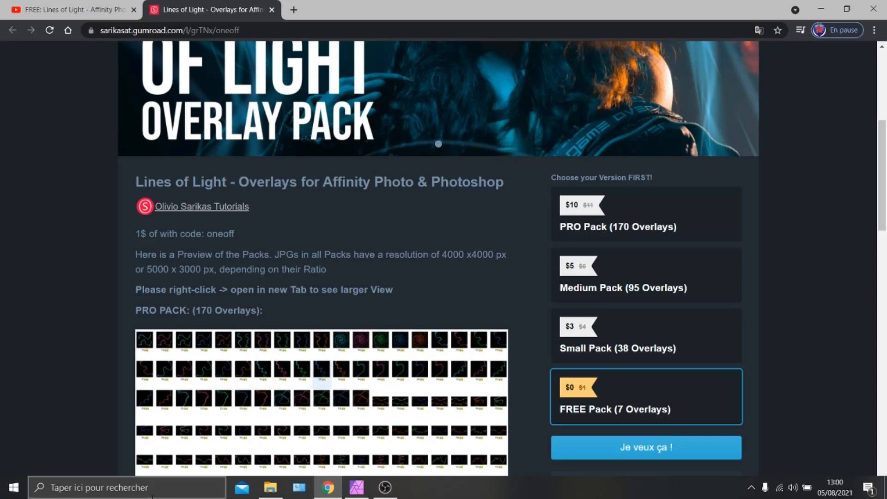
left_click(270, 487)
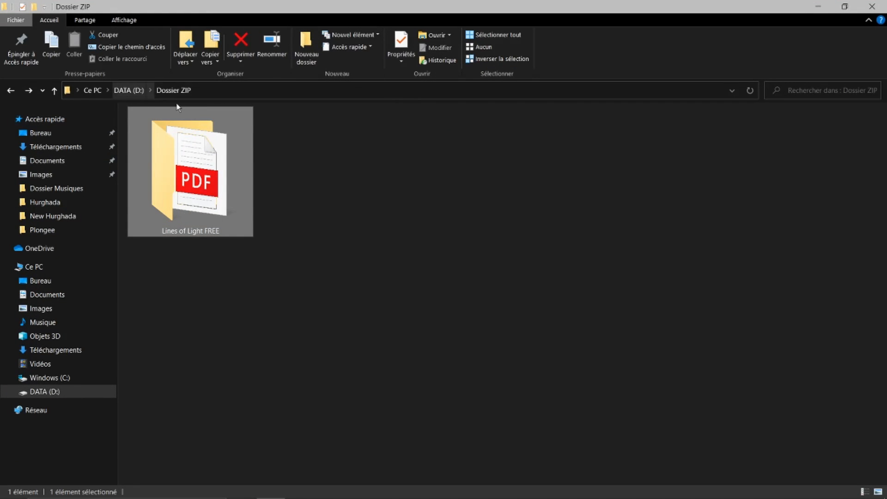
double_click(203, 175)
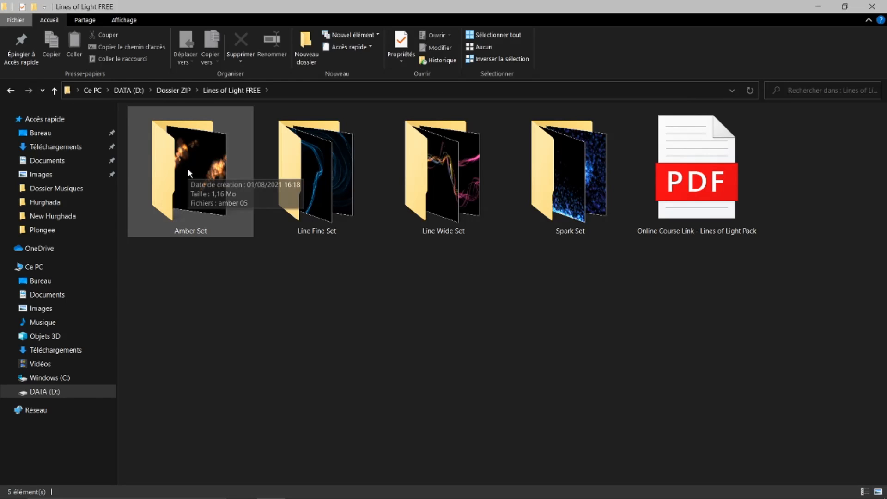
double_click(213, 181)
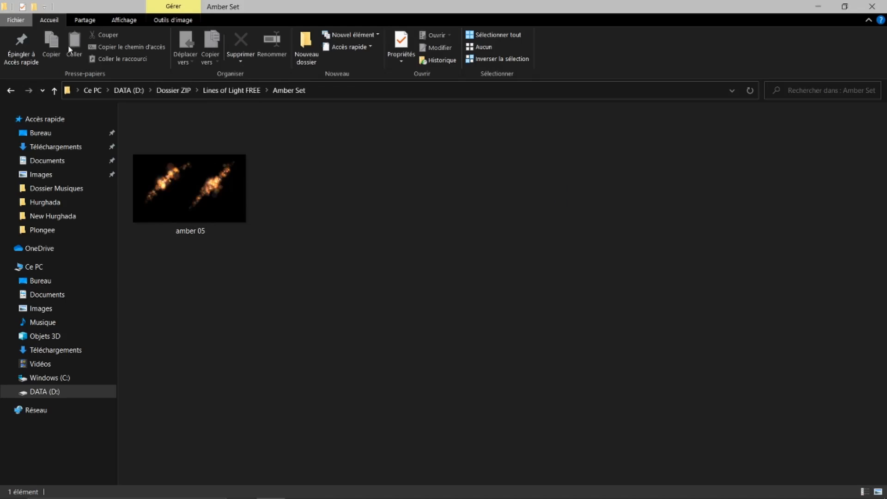
left_click(10, 90)
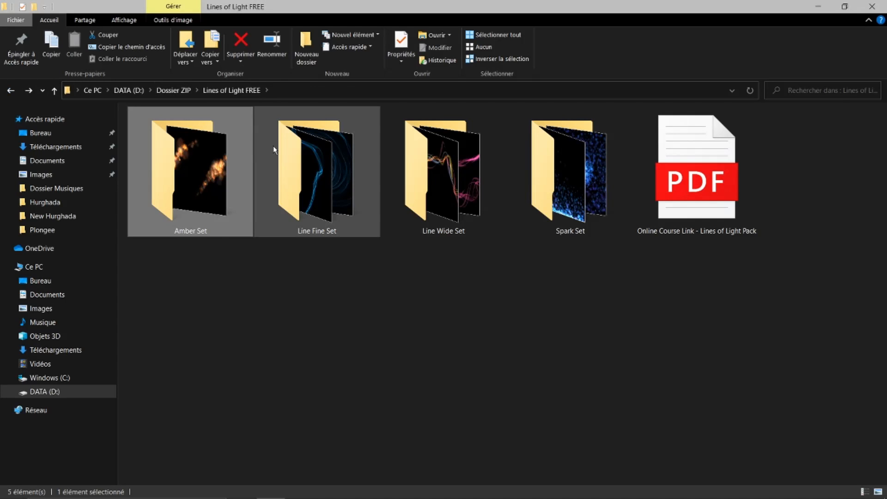
double_click(296, 170)
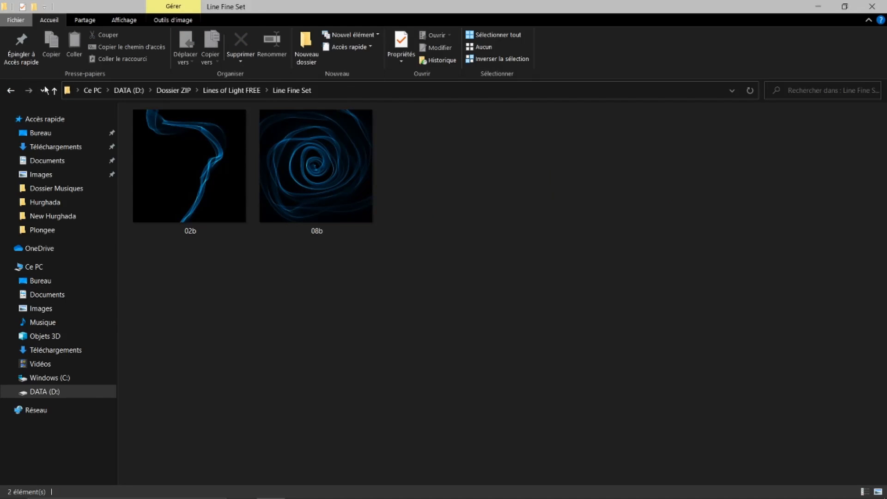
left_click(13, 91)
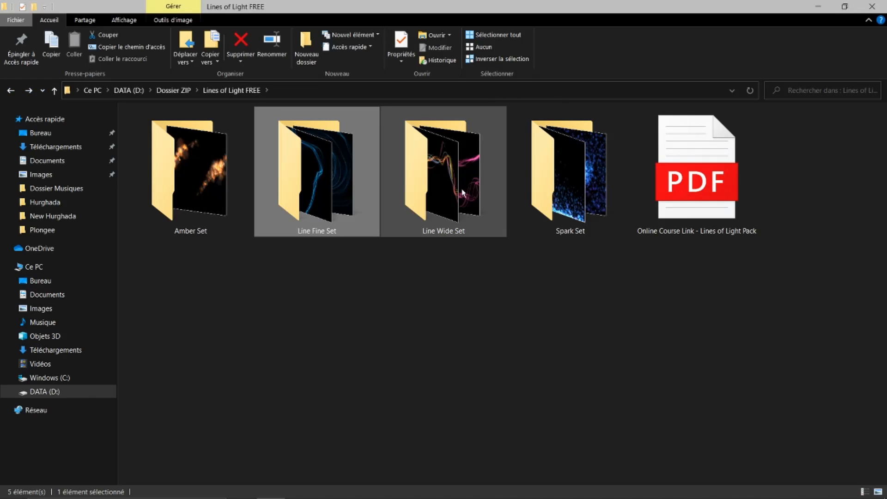
Examine the overlays in the Line Wide Set and Spark Set folders, and close File Explorer
left_click(447, 184)
double_click(446, 184)
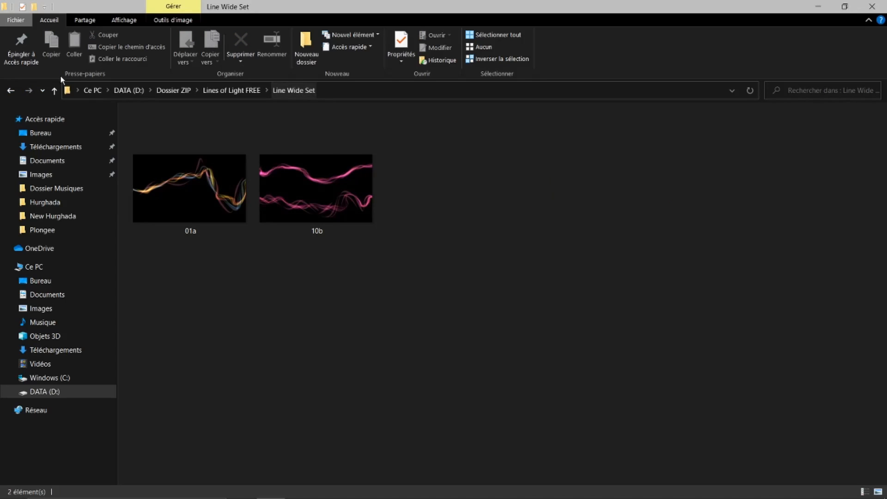
left_click(10, 91)
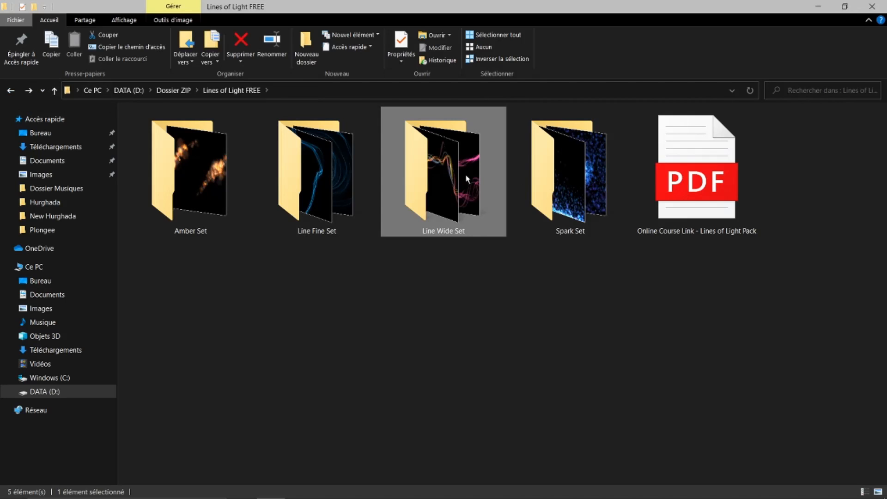
double_click(541, 173)
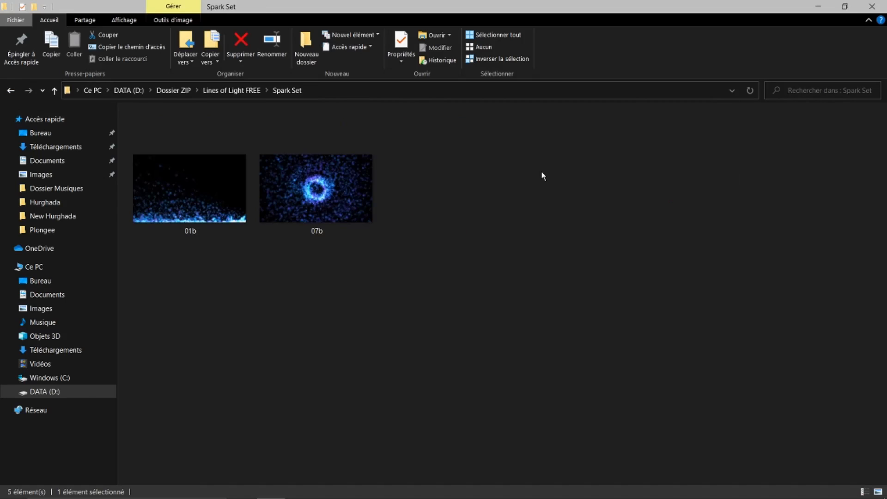
left_click(11, 91)
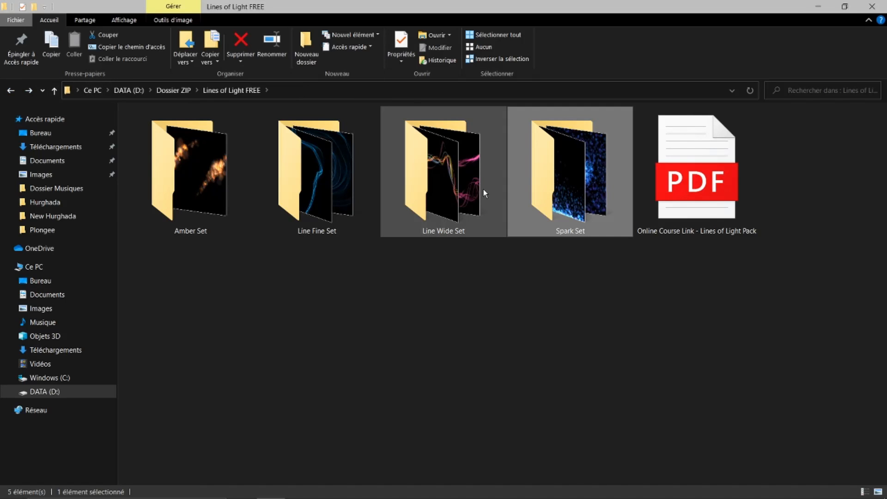
left_click(873, 7)
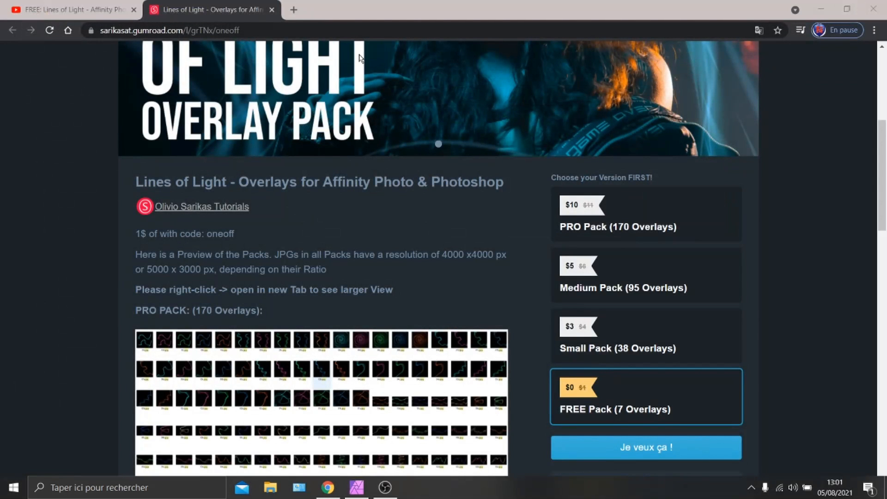
Switch to Affinity Photo, dismiss the welcome window and open the recent file portrait-3220831.jpg
left_click(355, 491)
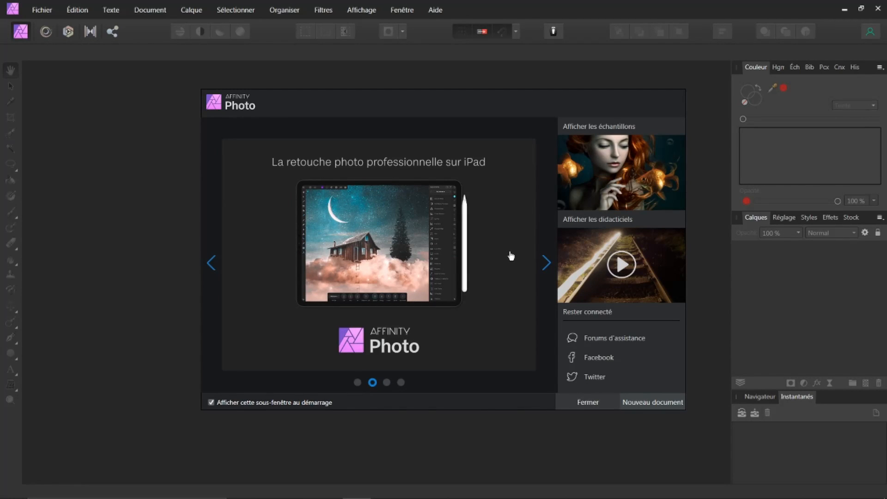
left_click(585, 403)
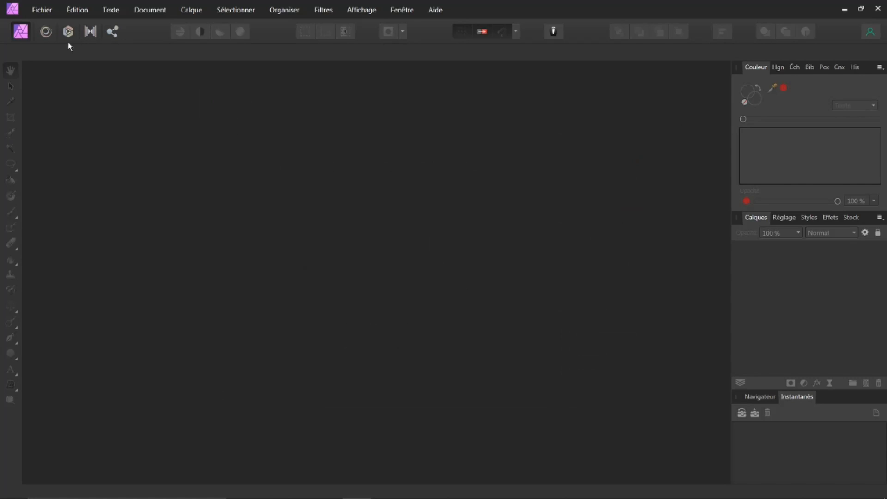
left_click(41, 10)
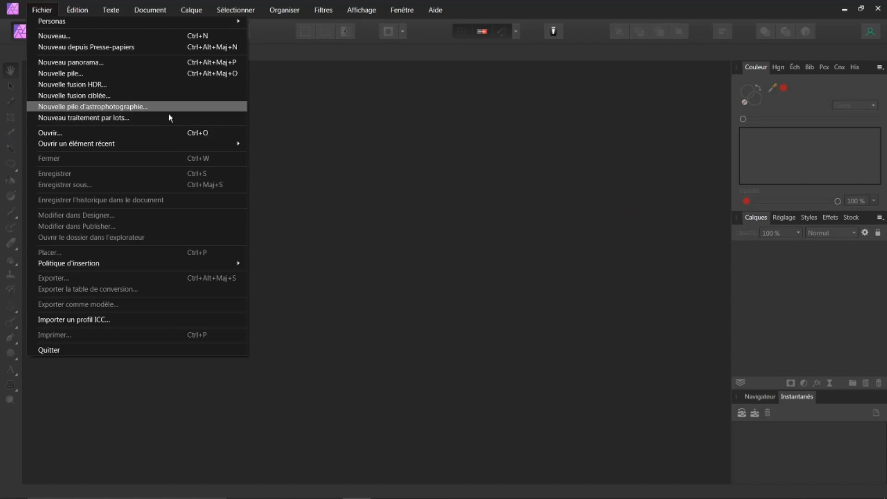
mouse_move(185, 144)
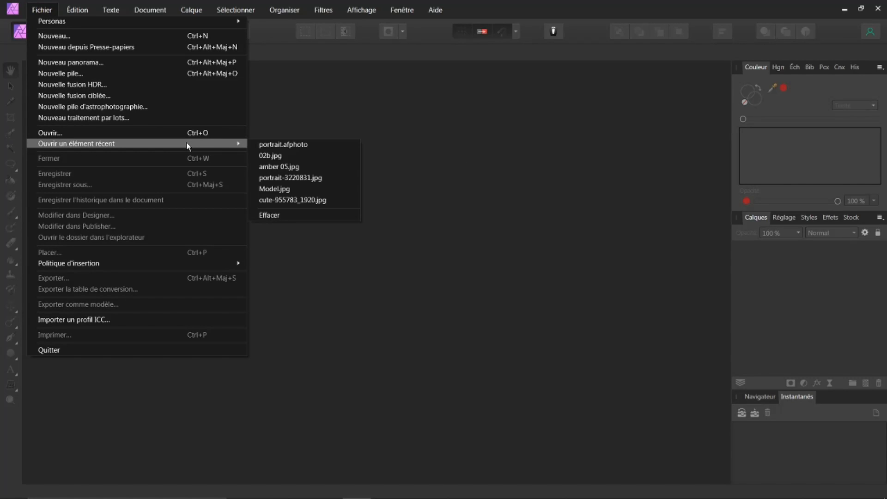
left_click(265, 180)
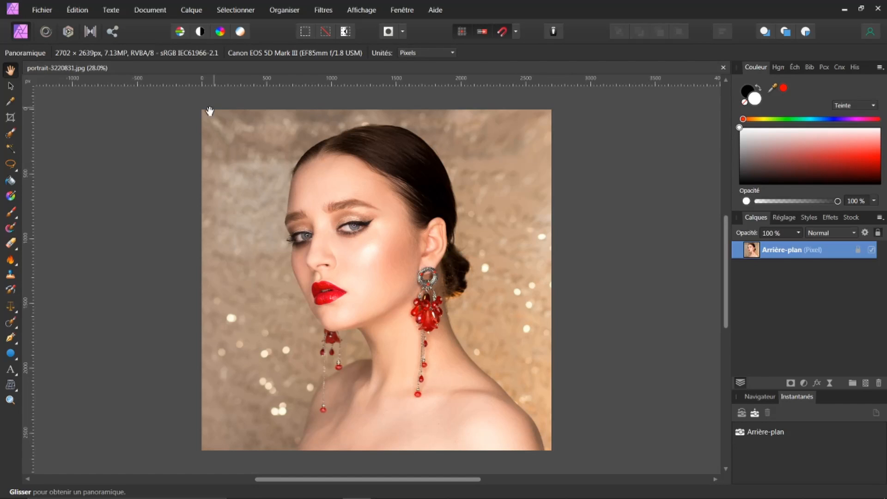
Open the recent file amber 05.jpg and paste its image as a new layer above the portrait in portrait-3220831.jpg
left_click(45, 10)
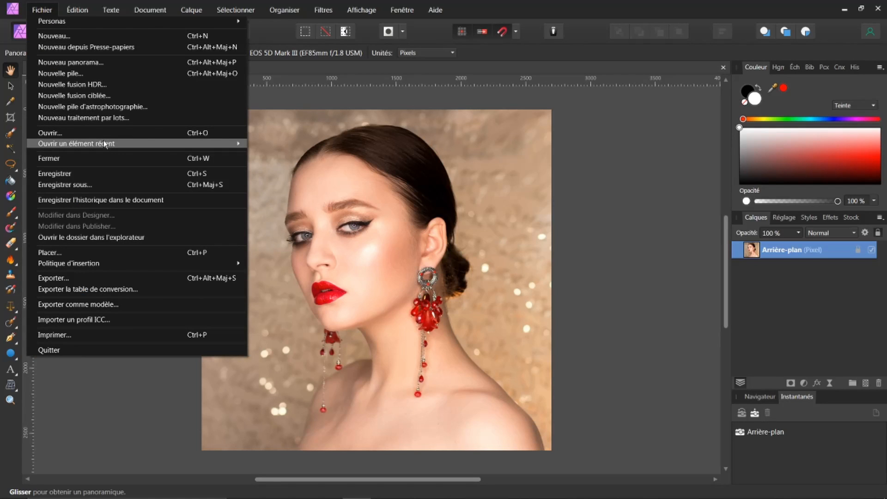
mouse_move(109, 144)
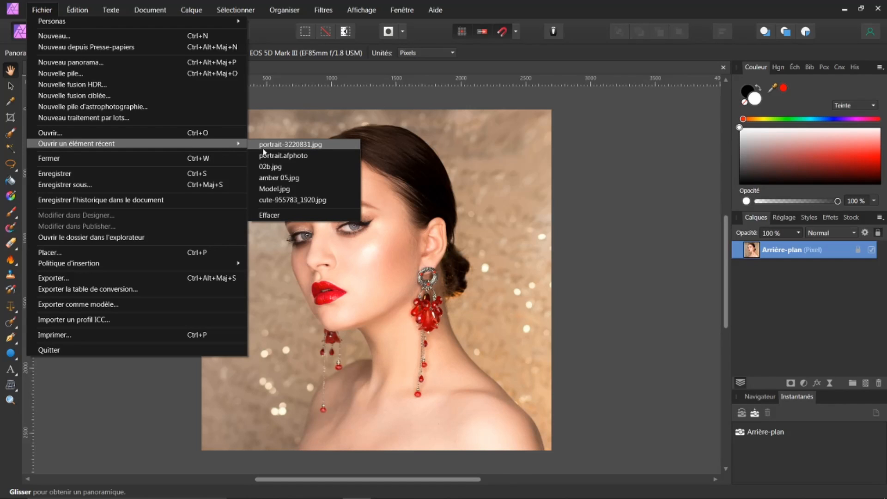
left_click(276, 178)
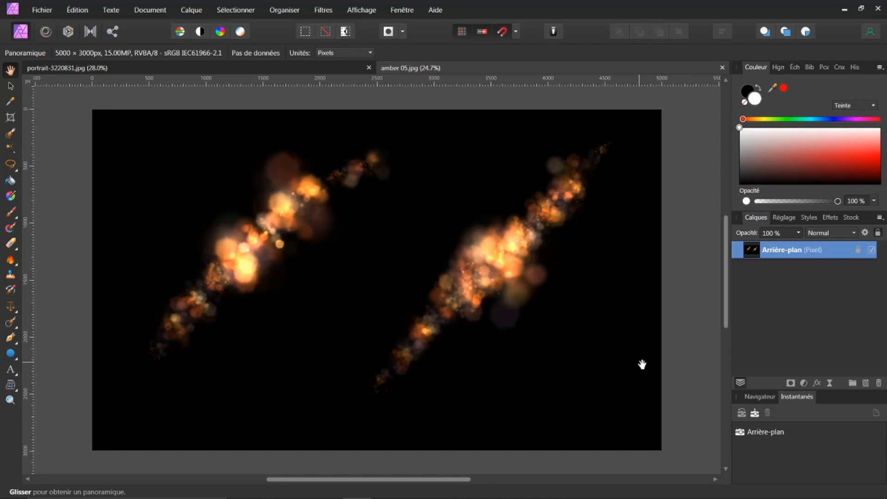
left_click(192, 69)
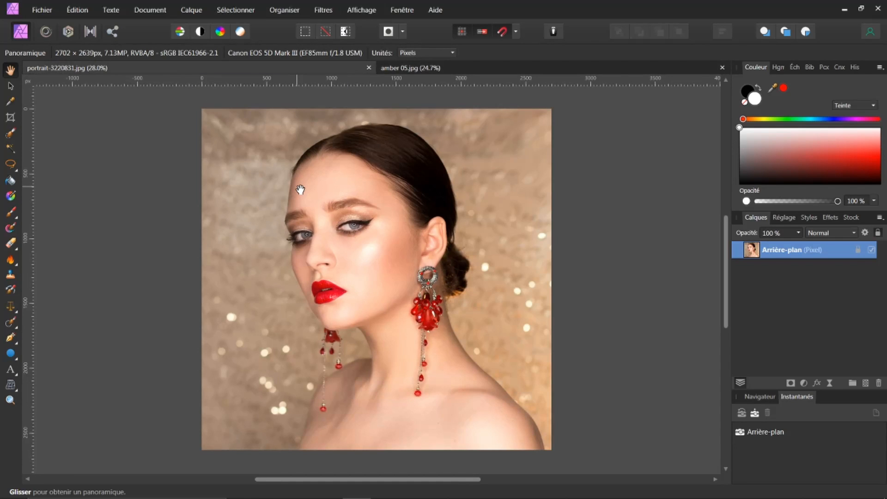
key("ctrl+v")
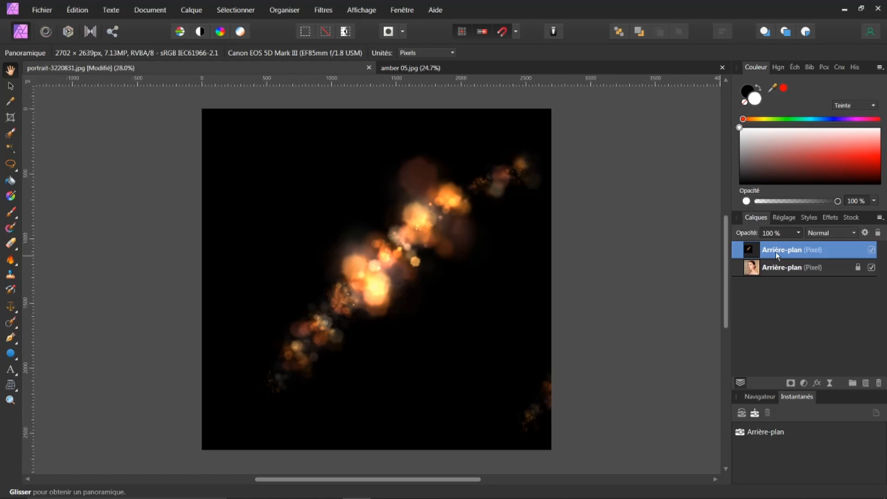
Scale the pasted amber overlay down proportionally with the Move tool until it matches the portrait's width
left_click(10, 86)
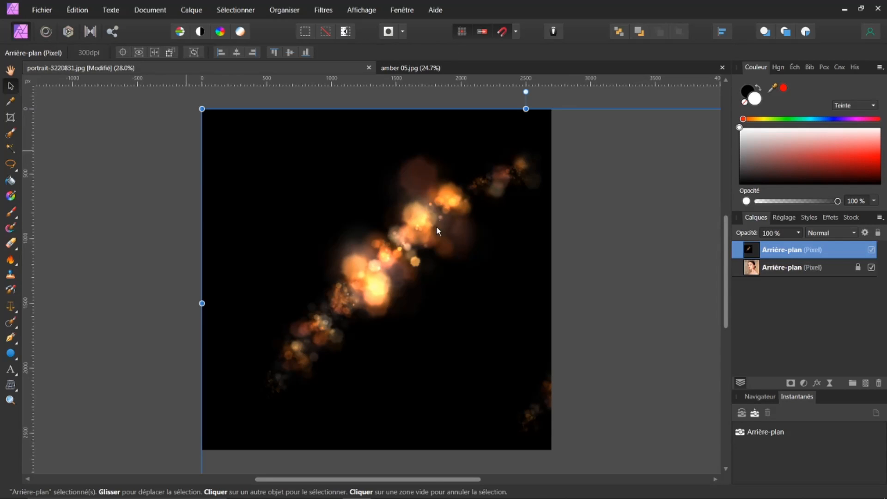
scroll(637, 284, "down", 5)
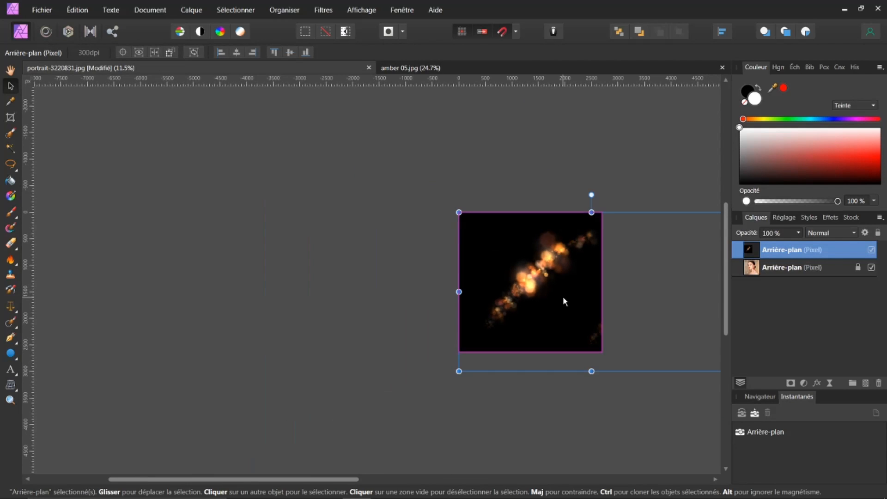
key("h")
left_click_drag(564, 298, 401, 282)
key("v")
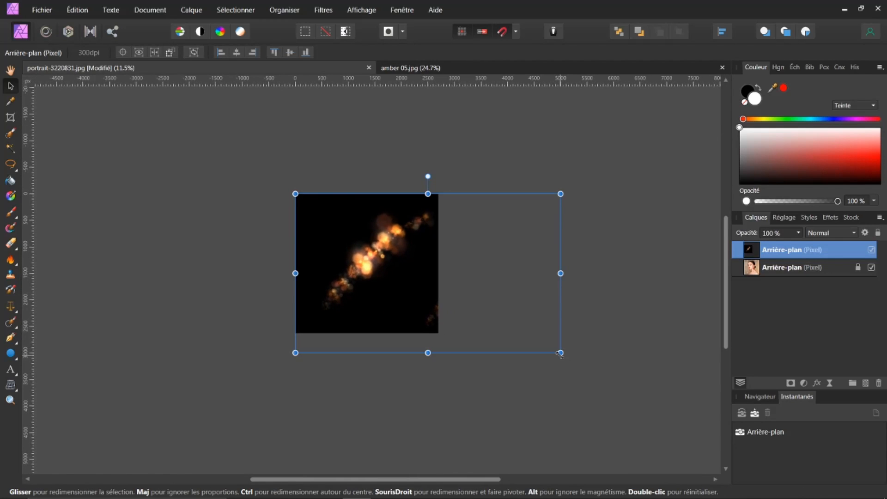
left_click_drag(560, 352, 430, 288)
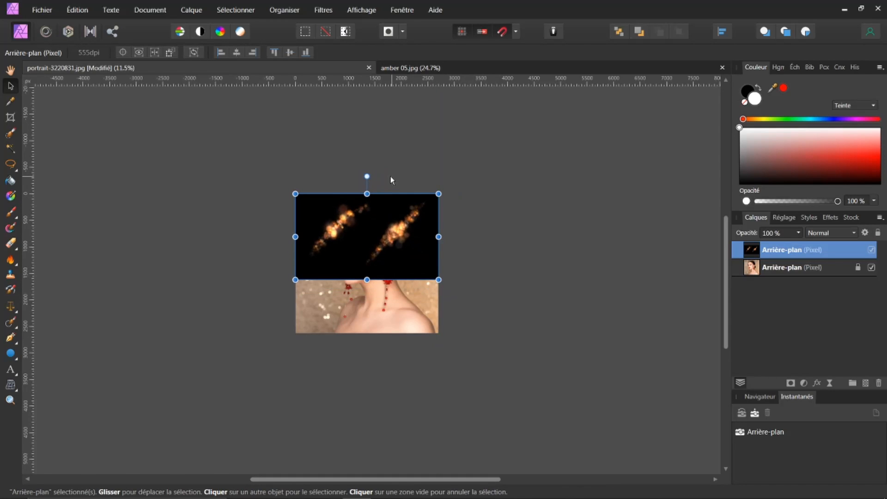
Rotate the amber overlay clockwise past a quarter turn and shift it slightly so it lies diagonally over the woman's face
left_click_drag(368, 176, 414, 232)
left_click_drag(410, 252, 404, 261)
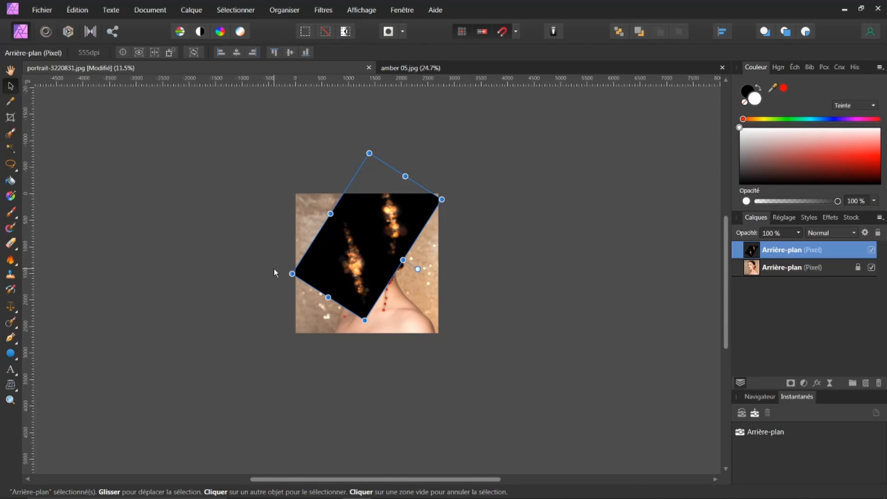
scroll(273, 265, "up", 4)
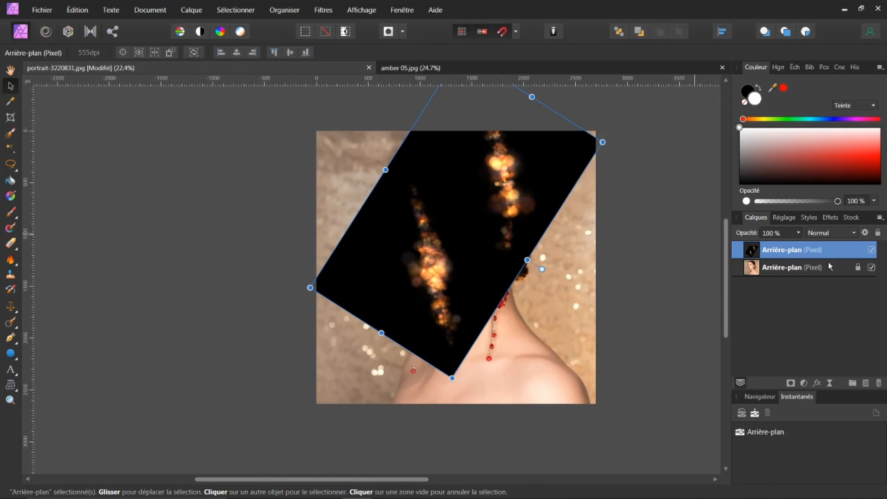
mouse_move(726, 269)
left_mouse_down()
mouse_move(727, 240)
mouse_move(724, 263)
left_mouse_up()
left_click_drag(379, 479, 416, 484)
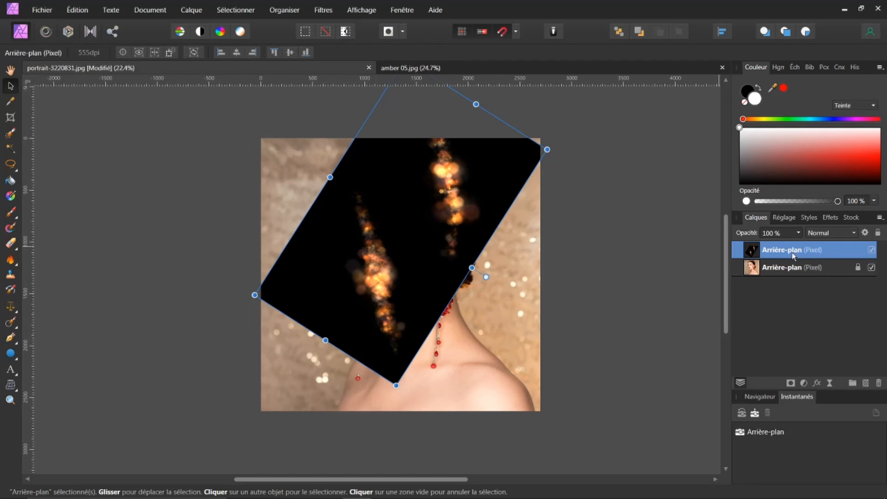
Shift the amber overlay down over the woman's face and set its blend mode to Superposition
left_click_drag(494, 187, 488, 220)
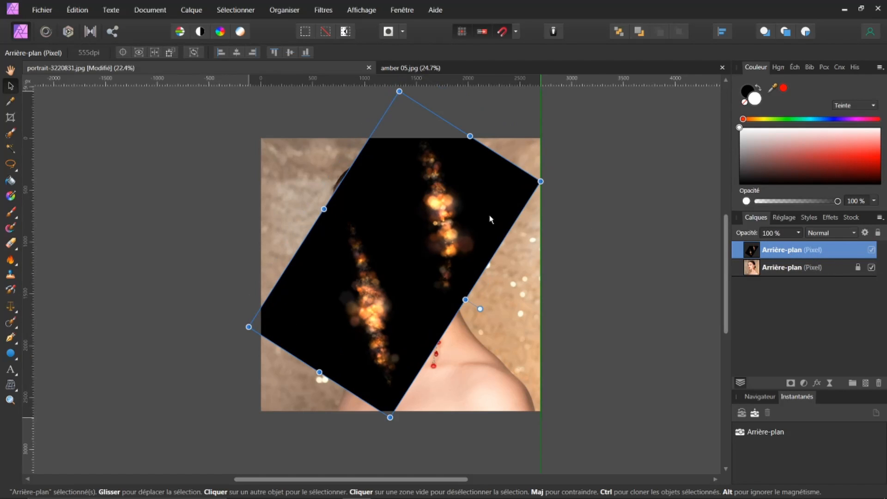
left_click(854, 233)
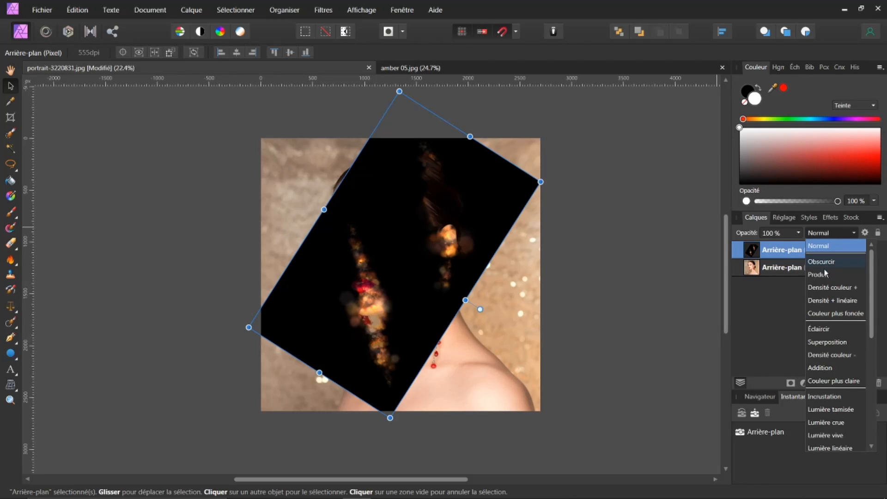
left_click(827, 343)
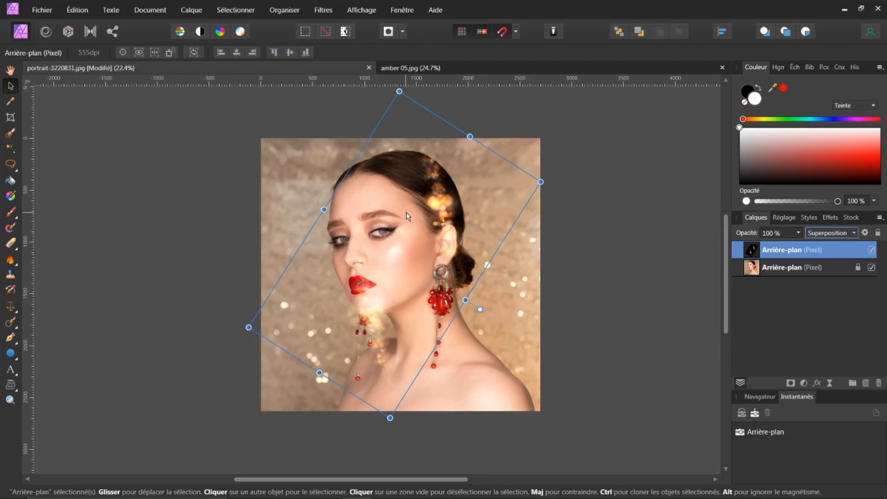
Reposition the blended amber overlay so its lights fall on the background beside the woman's head and on her neck
left_click_drag(406, 212, 459, 206)
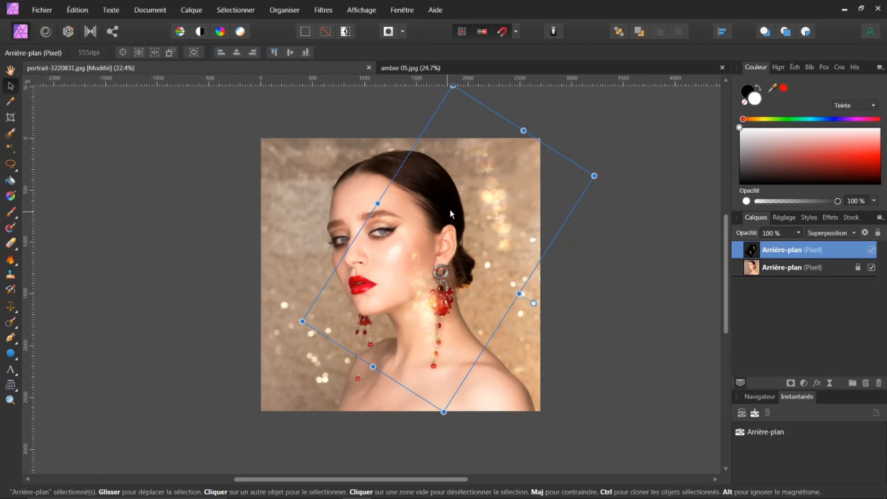
left_click_drag(451, 202, 397, 209)
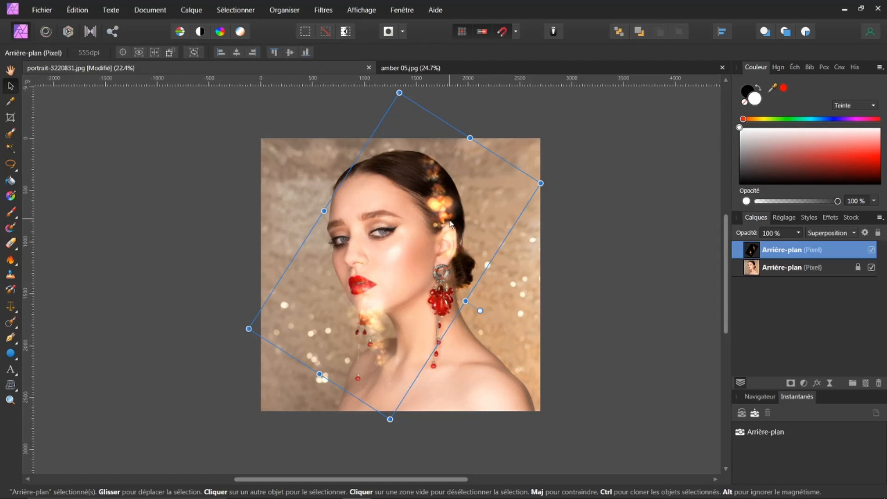
left_click_drag(440, 198, 444, 235)
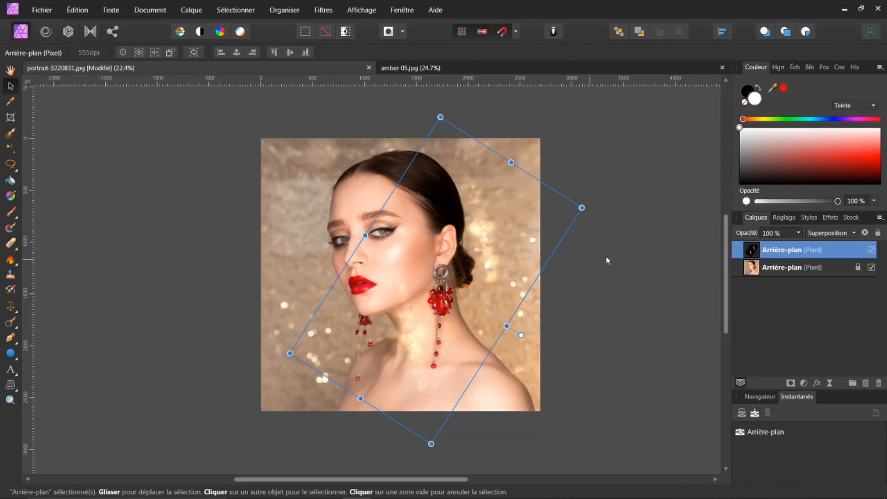
Hide the amber overlay layer and duplicate the locked portrait layer
left_click(871, 250)
left_click(788, 267)
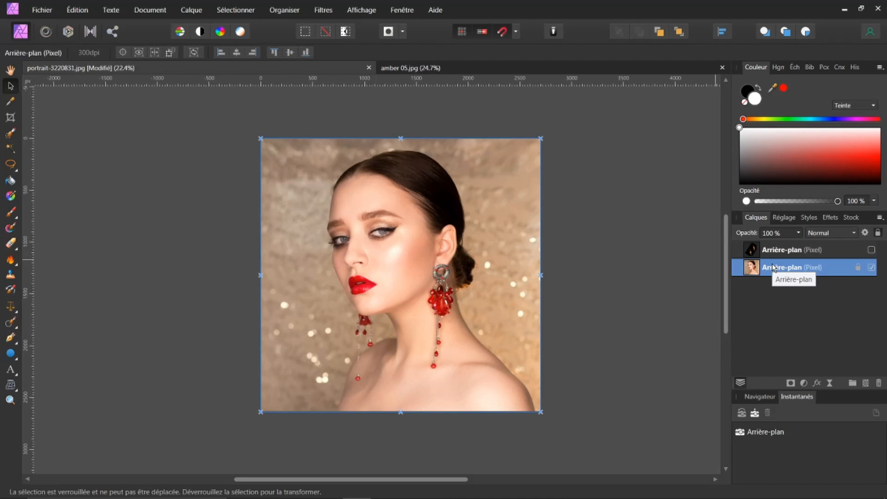
key("ctrl+j")
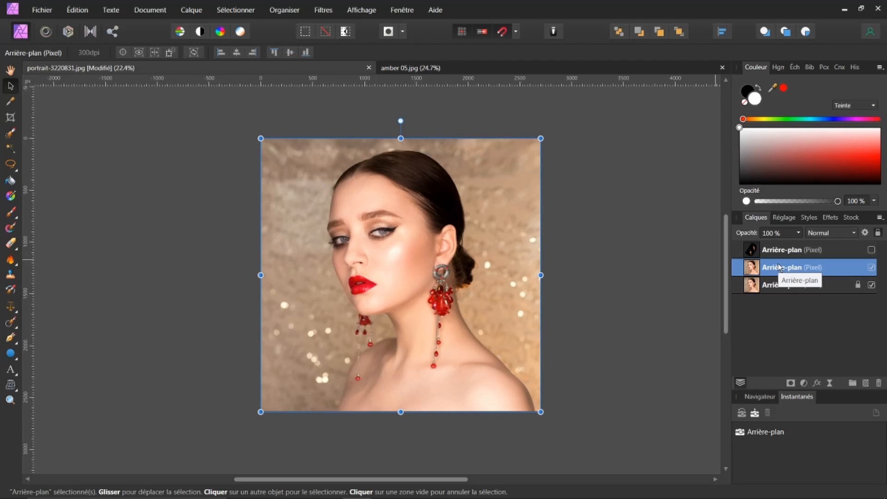
Add a Niveaux adjustment above the duplicated portrait with the black level at 22 % and the white level at 100 %
left_click(804, 382)
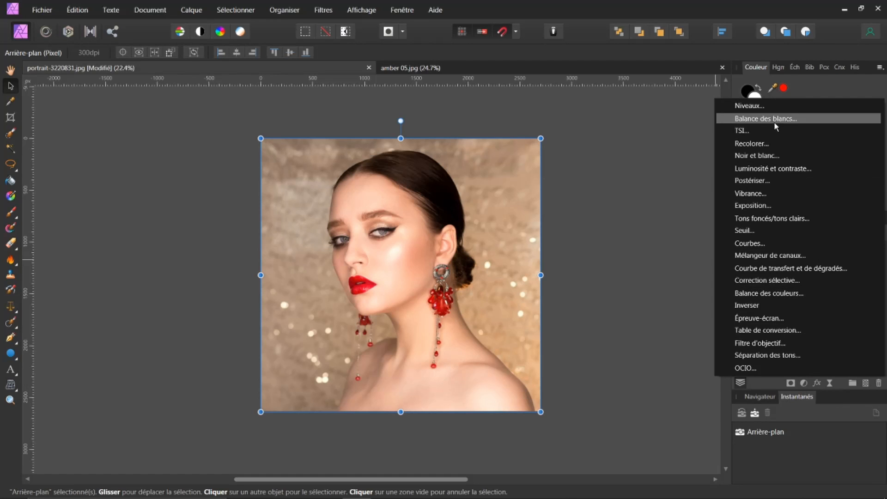
left_click(768, 106)
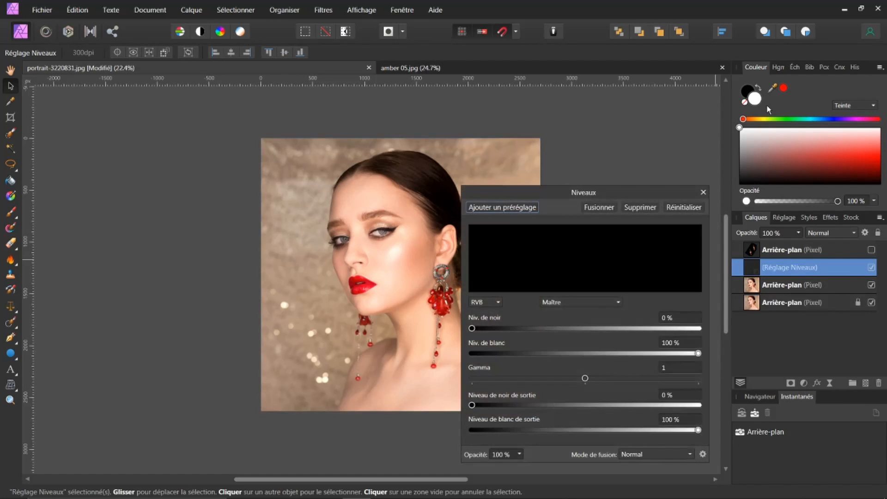
left_click_drag(471, 328, 515, 353)
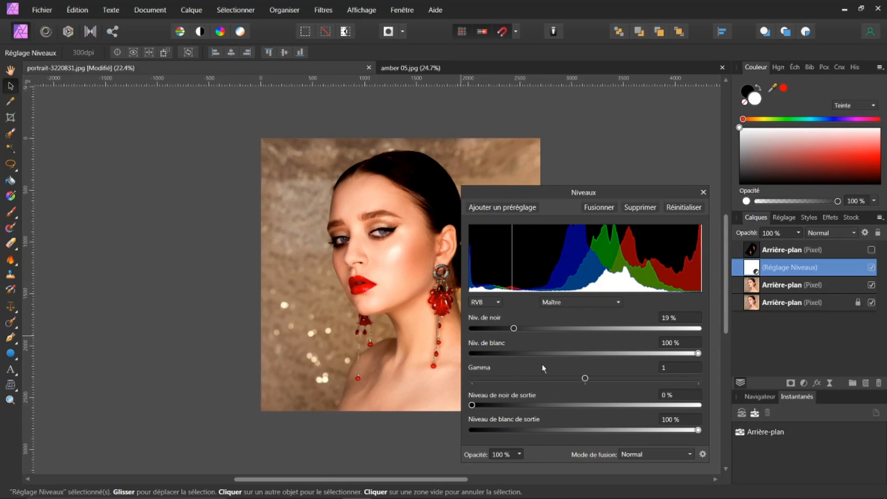
mouse_move(697, 356)
left_mouse_down()
mouse_move(674, 355)
mouse_move(704, 353)
left_mouse_up()
left_click_drag(514, 329, 522, 331)
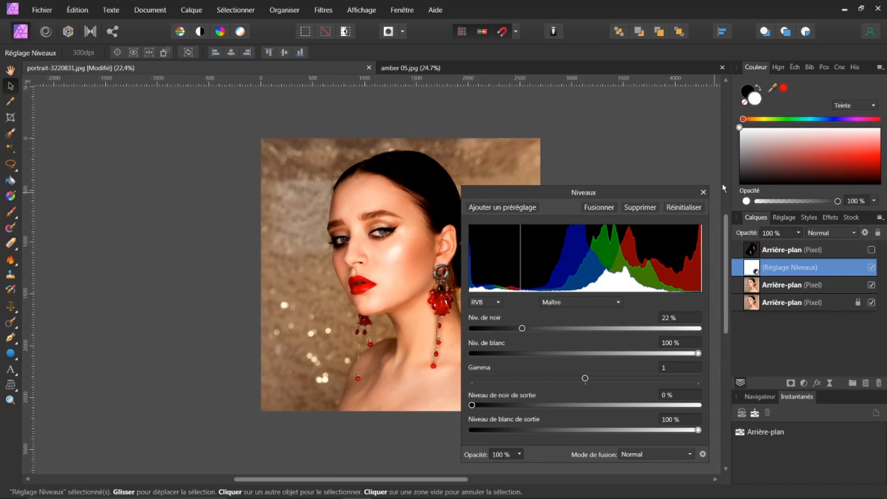
left_click(706, 192)
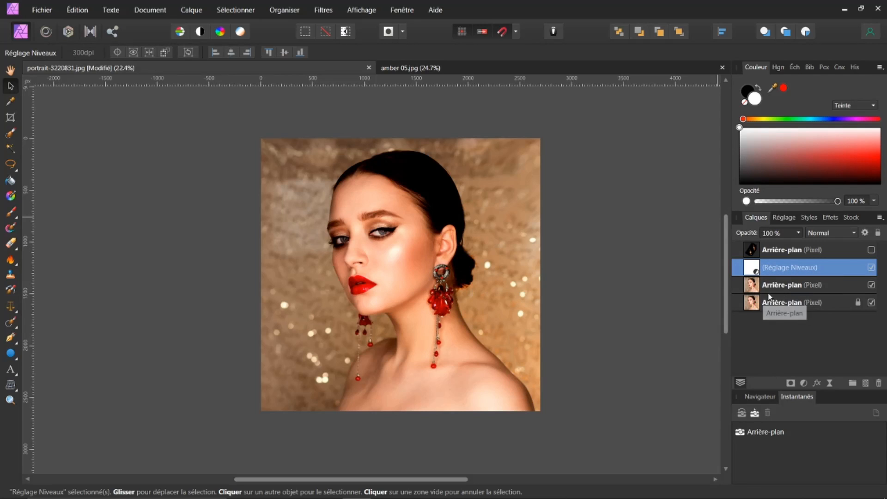
Attach the Niveaux adjustment to the duplicated portrait layer and toggle that layer's visibility to compare before and after
left_click_drag(751, 268, 754, 288)
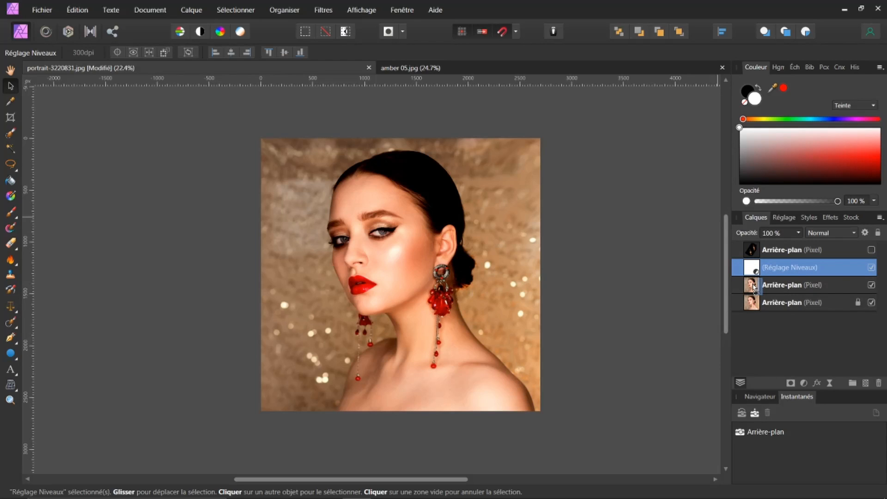
left_click_drag(755, 287, 754, 287)
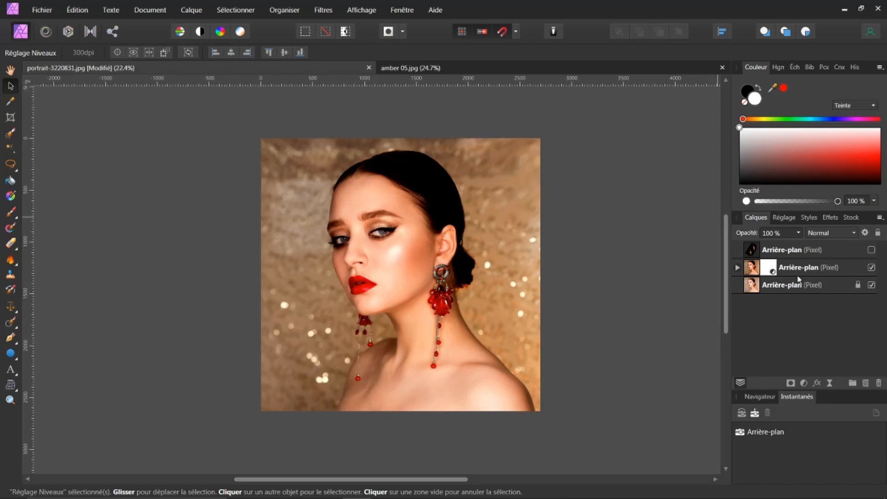
left_click(872, 269)
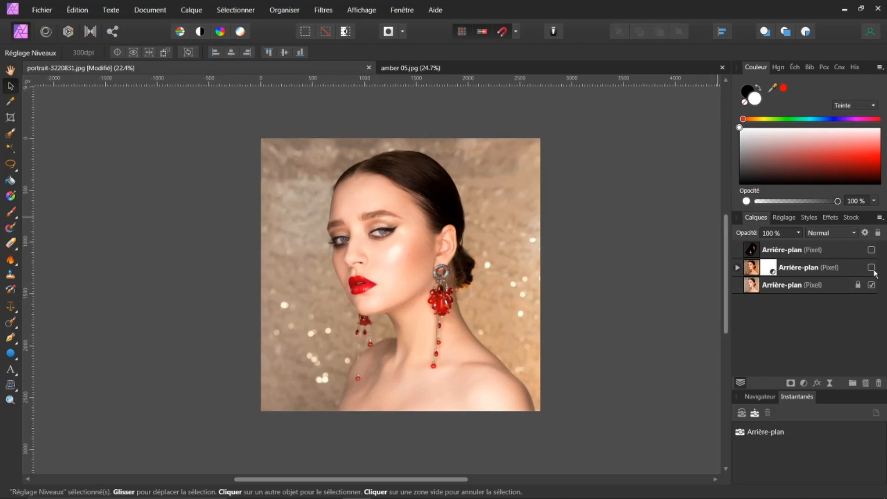
left_click(873, 269)
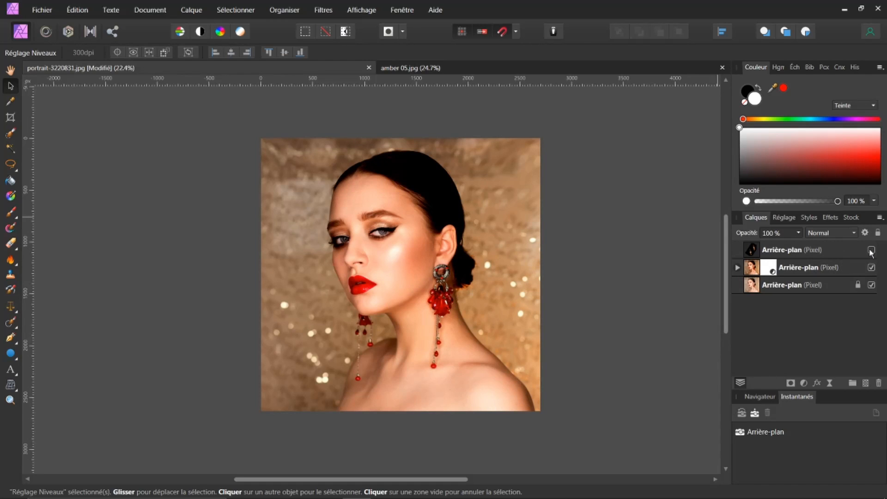
Show the amber overlay again, move it up slightly and enlarge it proportionally
left_click(871, 250)
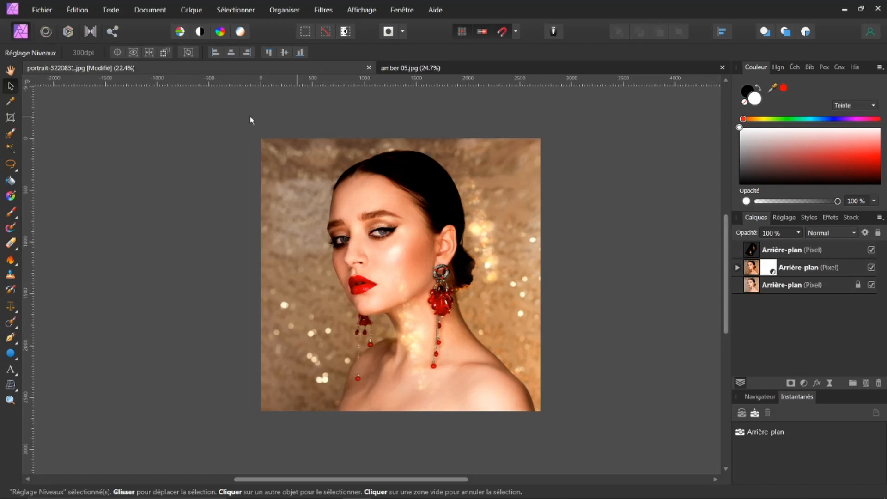
left_click(475, 245)
left_click_drag(475, 243, 474, 220)
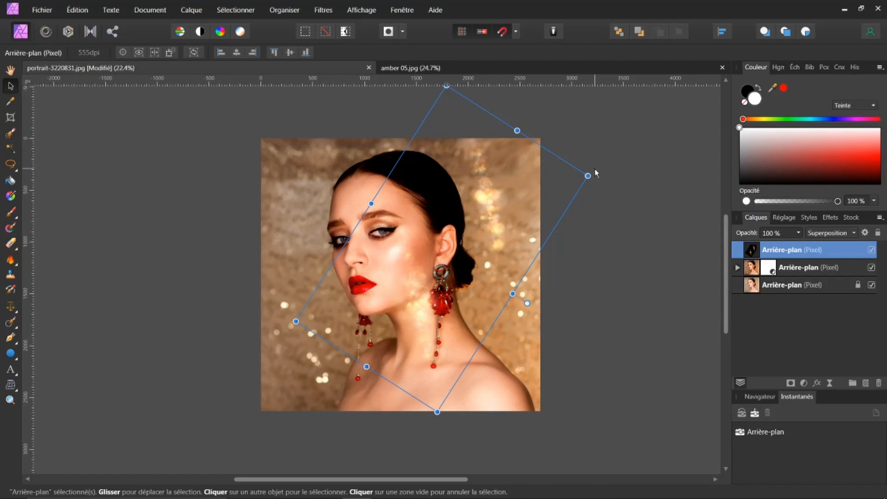
left_click_drag(589, 179, 670, 149)
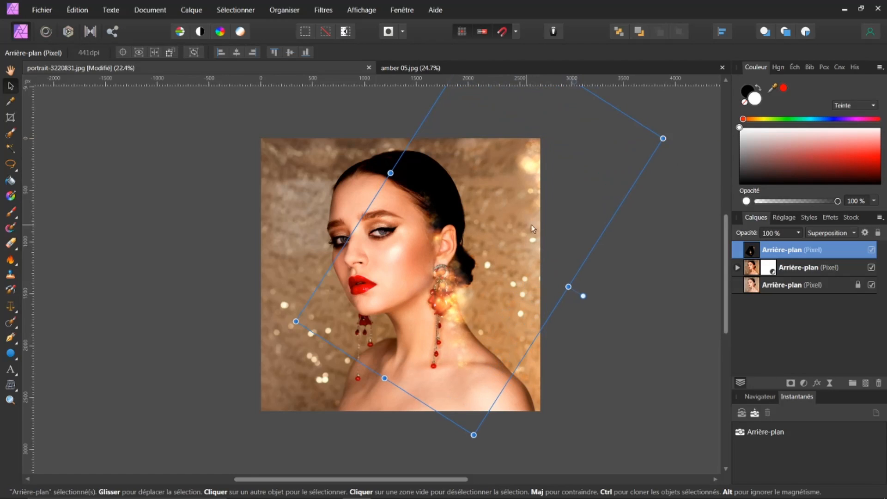
Rotate the enlarged amber overlay slightly counter-clockwise and place its lights on the background just behind the woman's head
left_click_drag(531, 225, 576, 182)
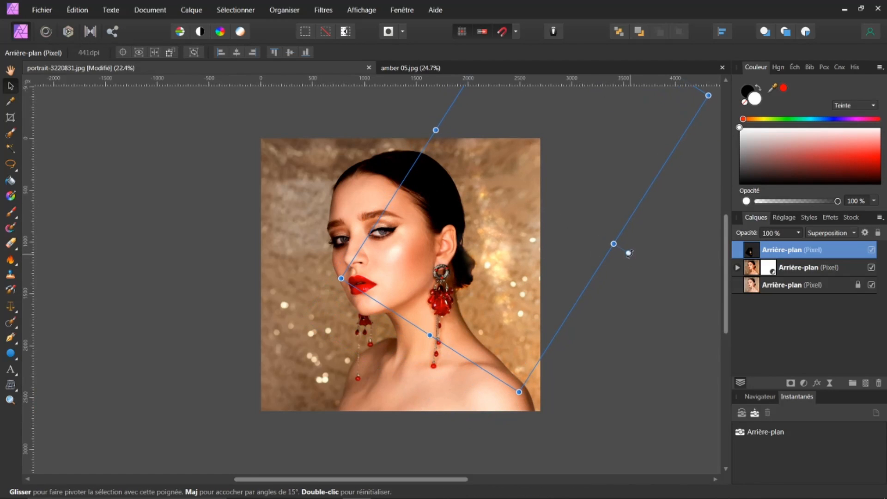
left_click_drag(629, 253, 662, 230)
mouse_move(536, 184)
left_mouse_down()
mouse_move(532, 171)
mouse_move(412, 295)
mouse_move(446, 291)
mouse_move(490, 249)
mouse_move(533, 194)
mouse_move(529, 173)
left_mouse_up()
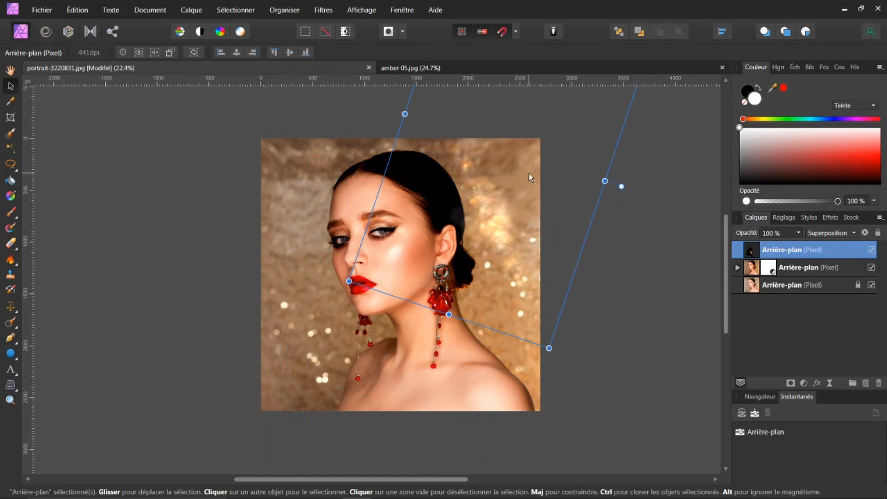
Add a new pixel layer directly above the duplicated portrait and fill it with black using the Flood Fill tool
left_click(752, 294)
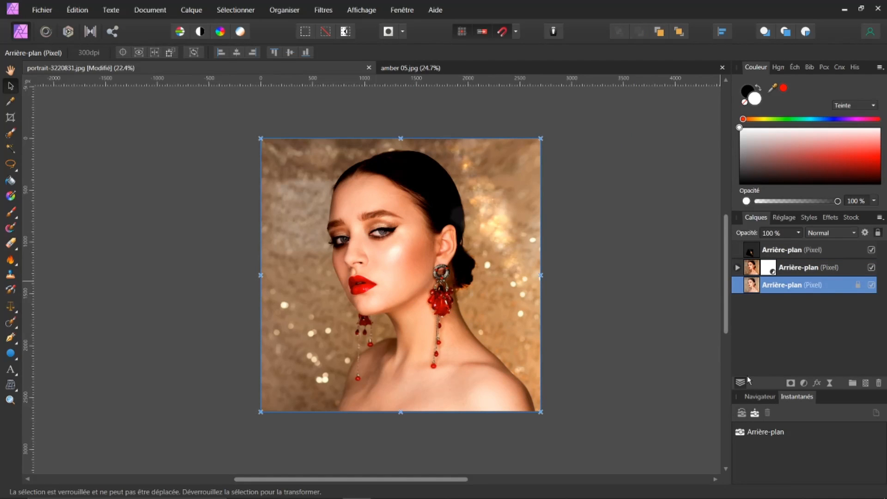
left_click(756, 254)
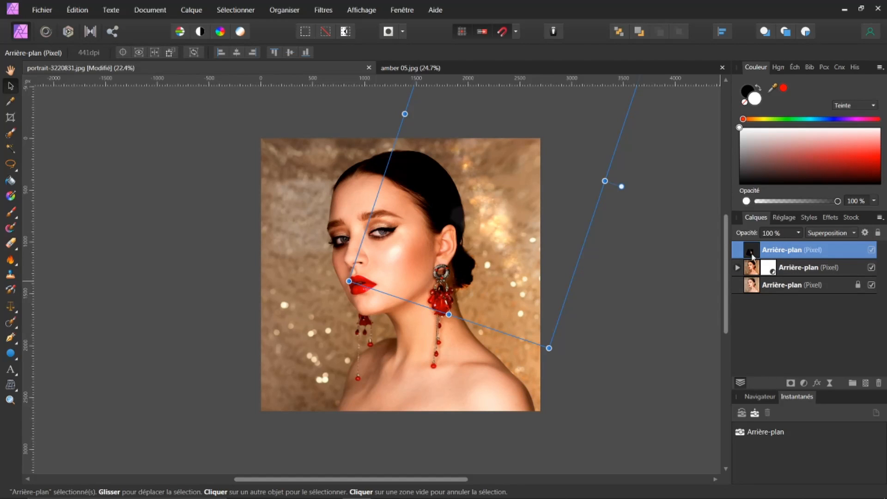
left_click(746, 270)
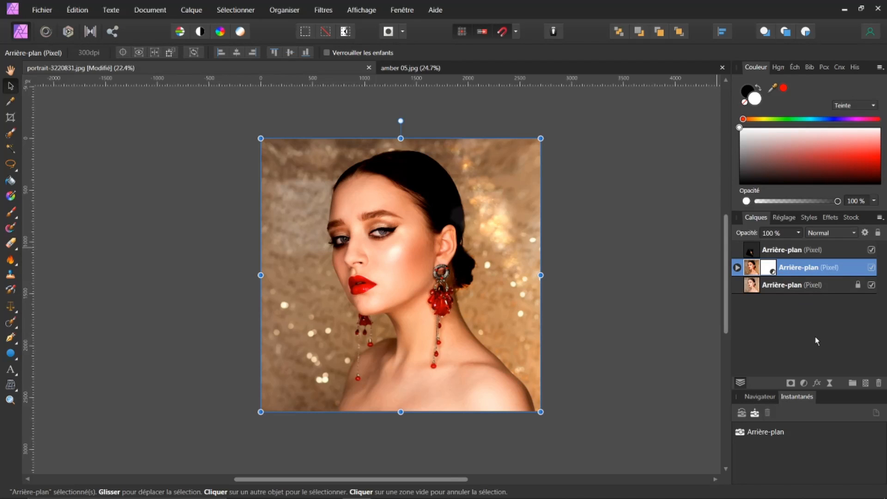
left_click(865, 383)
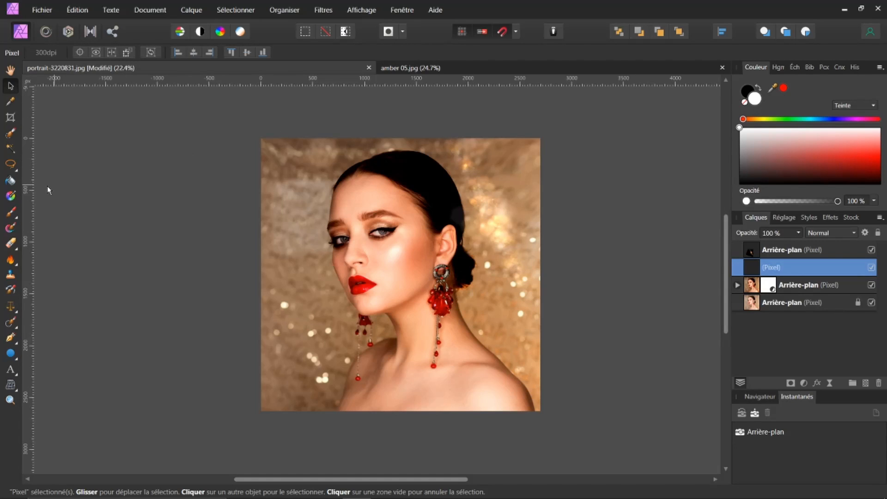
left_click(14, 181)
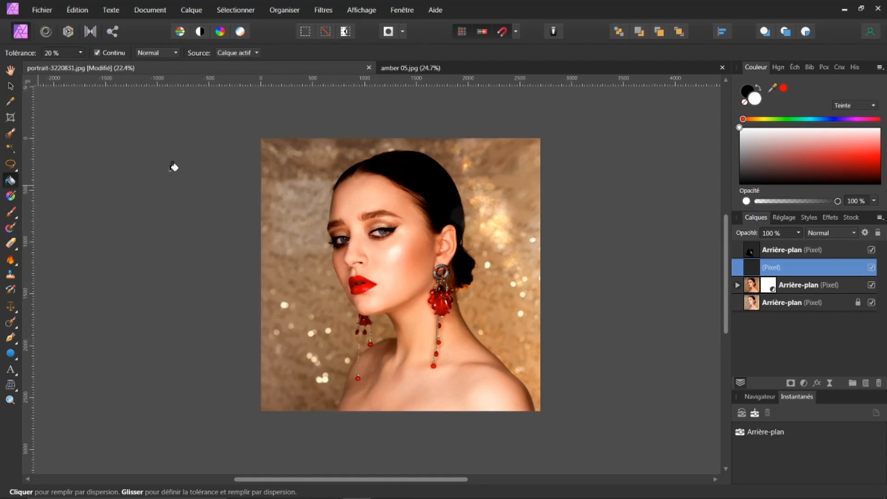
left_click(760, 89)
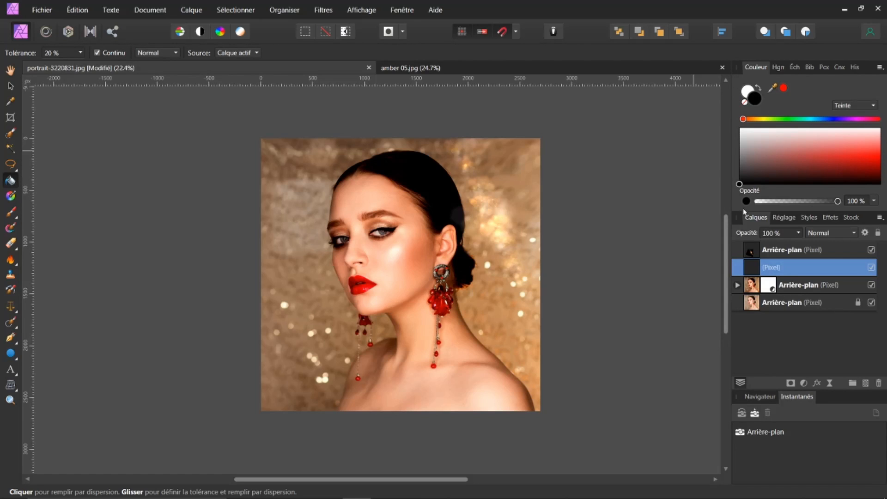
left_click(663, 237)
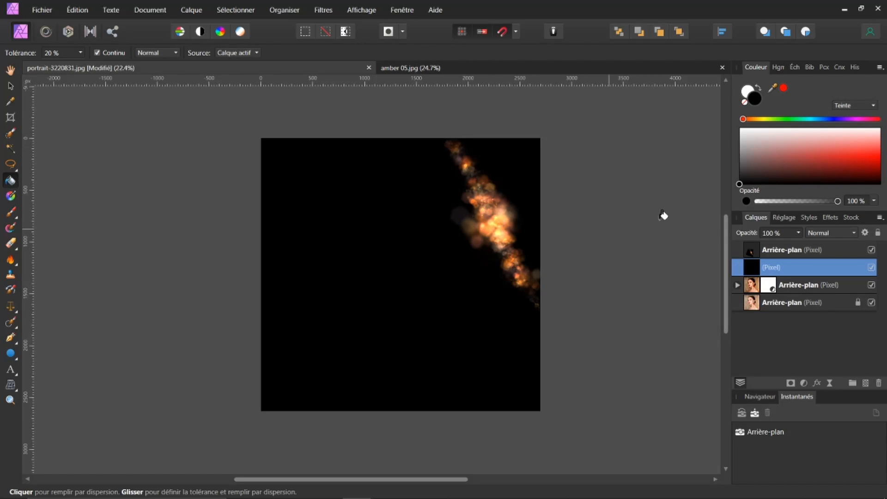
Set the black layer's opacity to 75 %, compare the image with and without the amber overlay, and leave the overlay hidden
left_click_drag(754, 245, 762, 247)
left_click(871, 250)
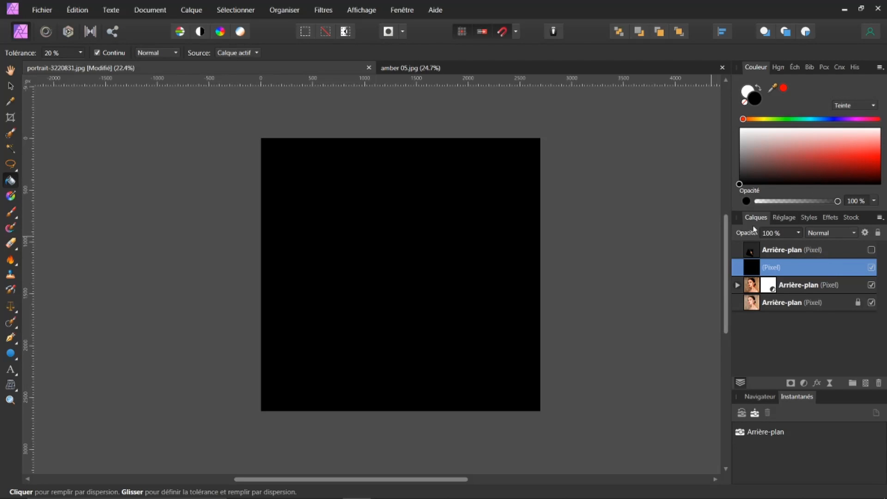
left_click_drag(749, 234, 731, 225)
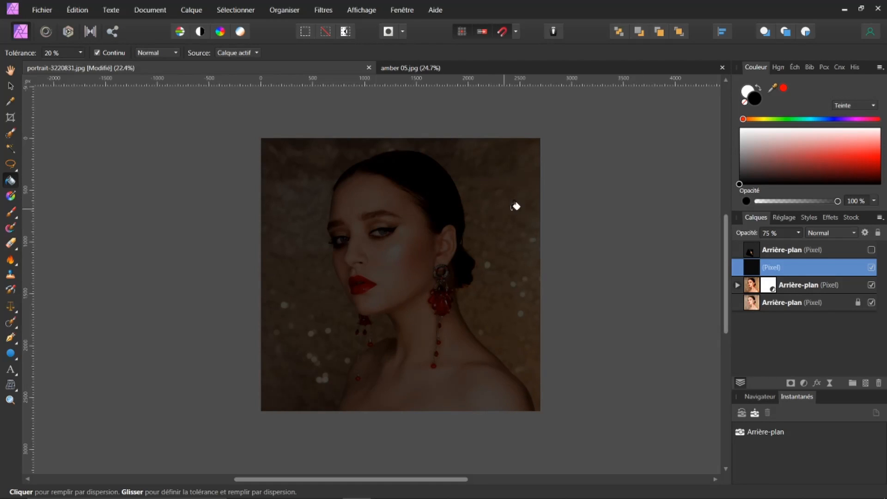
left_click(871, 250)
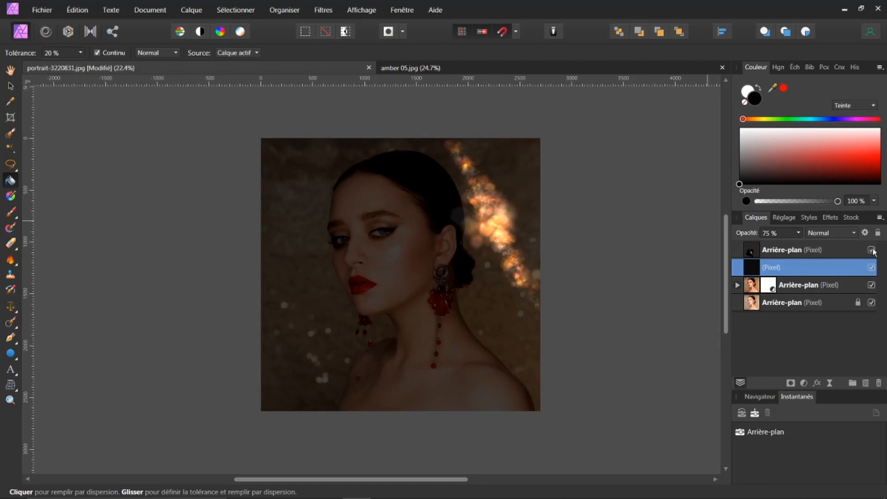
left_click(871, 249)
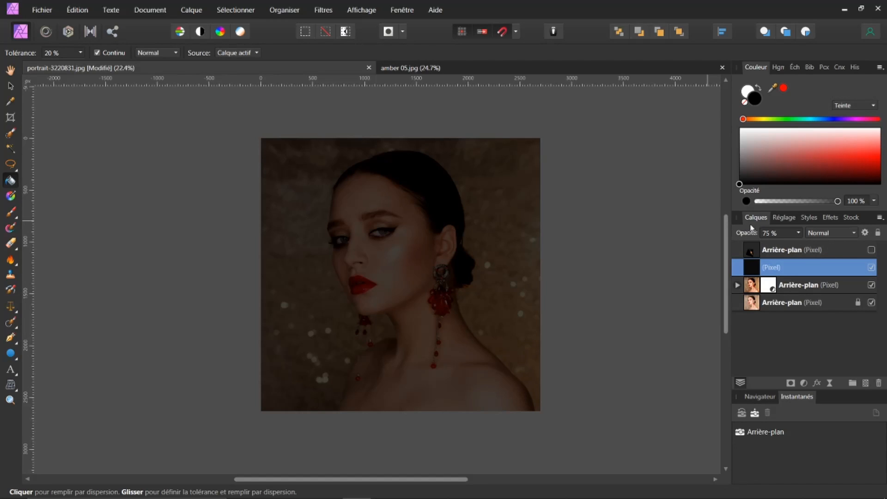
Raise the black layer's opacity to 99 % and add a mask to that layer
left_click_drag(748, 235, 812, 252)
left_click_drag(873, 257, 886, 264)
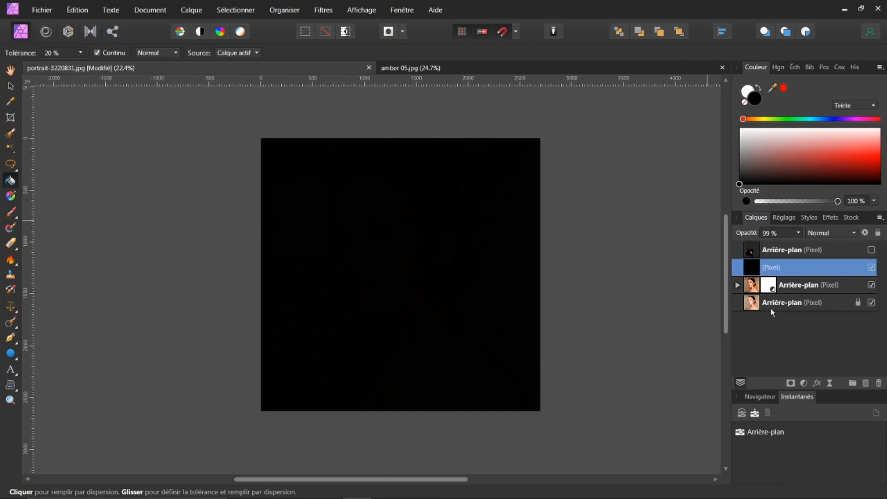
left_click(790, 383)
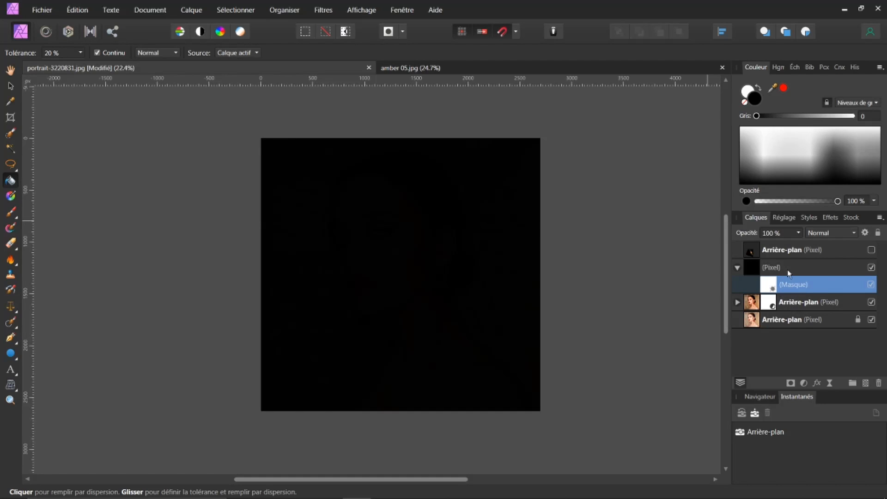
Set the black layer's mask opacity to 71 % and compare the portrait with and without the black layer
left_click_drag(753, 234, 733, 228)
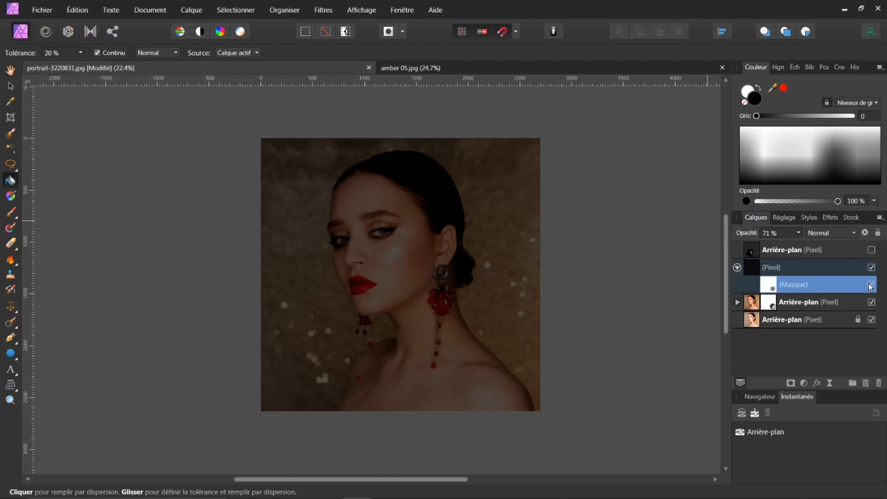
left_click(872, 268)
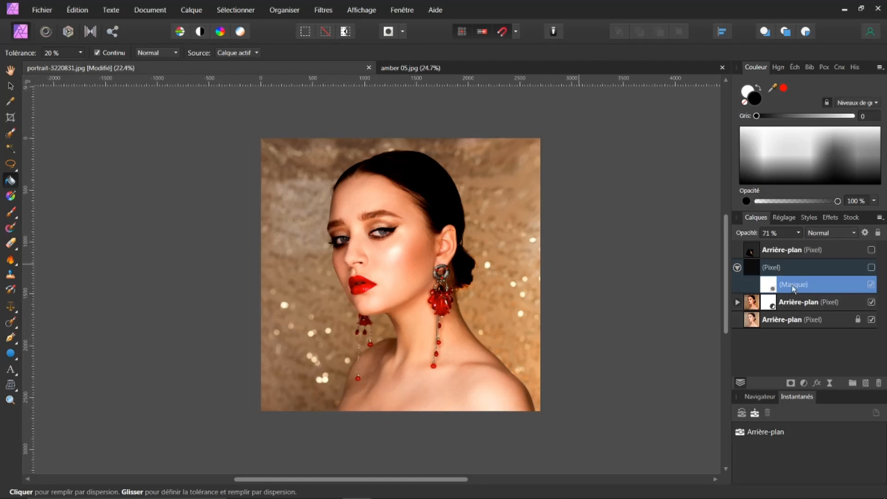
left_click(871, 267)
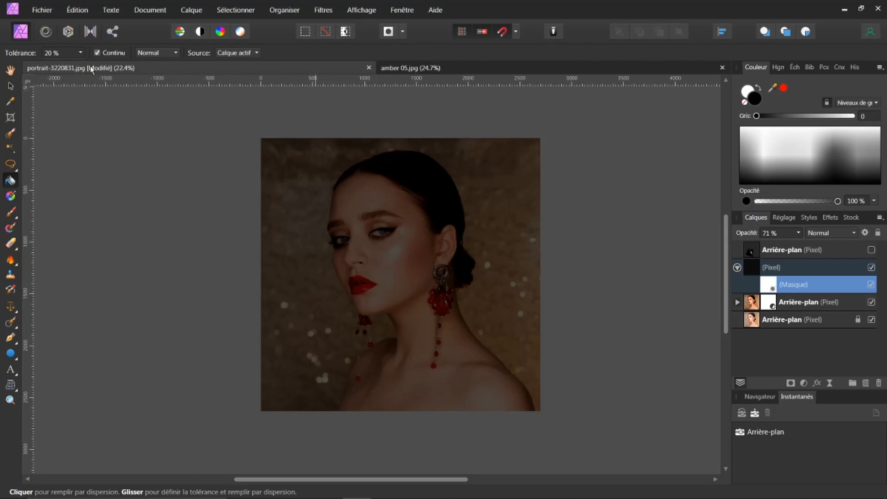
Paint black over the woman's face and neck on the black layer's mask, using a 1815.5 px brush with 0 % hardness and 56 % flow
left_click(12, 214)
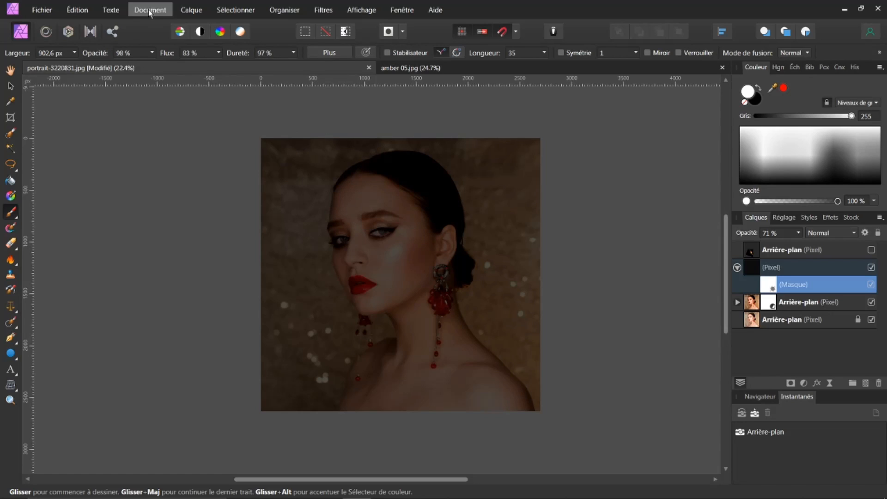
left_click_drag(231, 54, 3, 29)
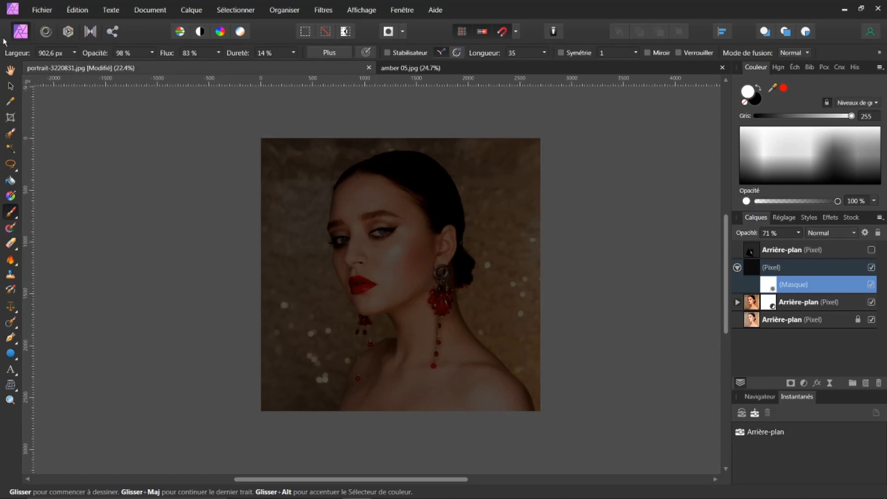
left_click_drag(243, 54, 153, 52)
key("bracketright")
key("bracketright")
key("bracketright")
key("bracketright")
key("bracketright")
left_click(759, 88)
mouse_move(483, 208)
left_mouse_down()
mouse_move(290, 212)
mouse_move(394, 231)
mouse_move(382, 229)
mouse_move(387, 220)
mouse_move(355, 219)
mouse_move(381, 231)
mouse_move(382, 219)
mouse_move(381, 247)
mouse_move(389, 211)
mouse_move(418, 234)
mouse_move(412, 262)
mouse_move(378, 239)
mouse_move(367, 217)
mouse_move(379, 265)
mouse_move(351, 270)
mouse_move(387, 292)
mouse_move(400, 279)
mouse_move(401, 175)
mouse_move(439, 324)
left_mouse_up()
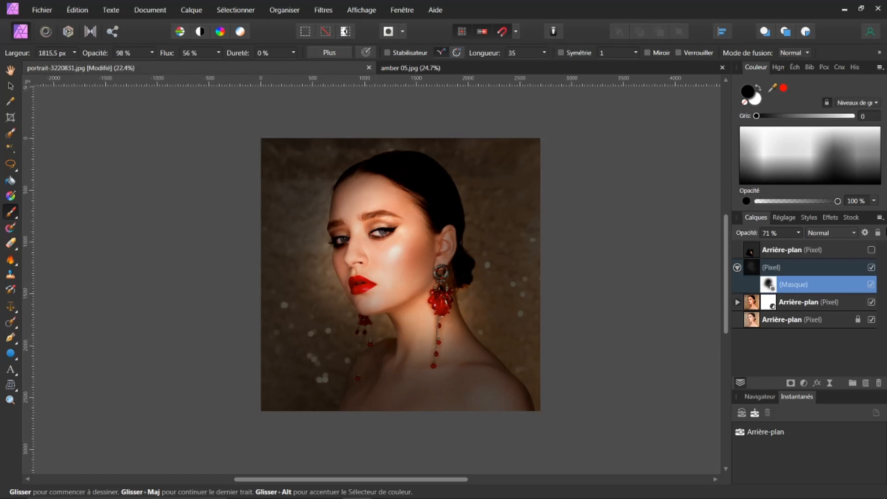
Show the amber overlay and raise the opacity of the black layer's mask to 78 %
left_click(872, 250)
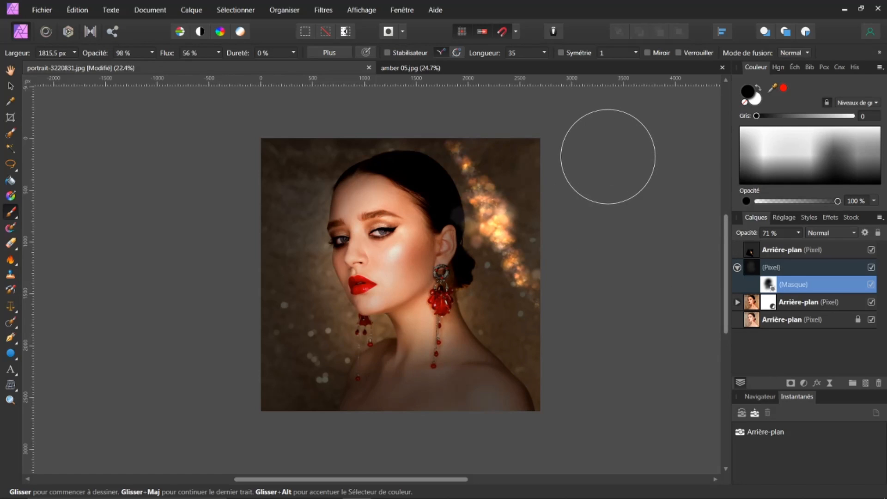
left_click_drag(749, 234, 753, 235)
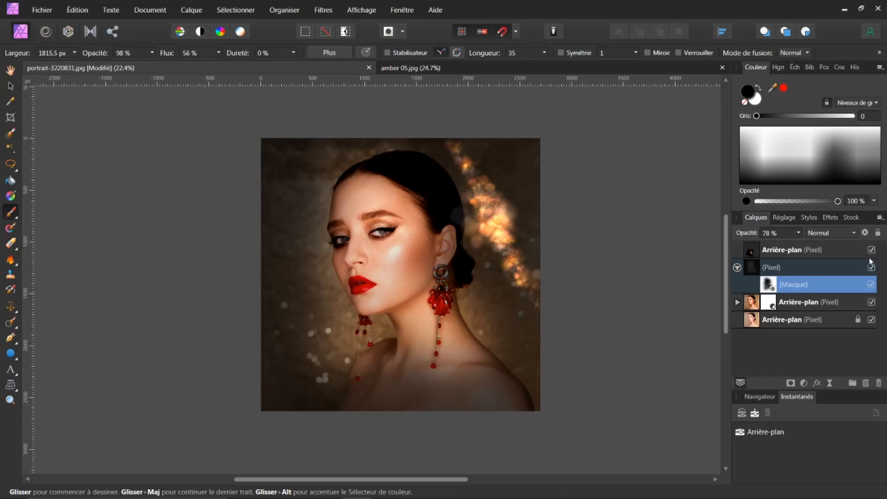
Enlarge the amber overlay and reposition it so its lights fall behind the woman's head and across the lower edge of the portrait
left_click(781, 250)
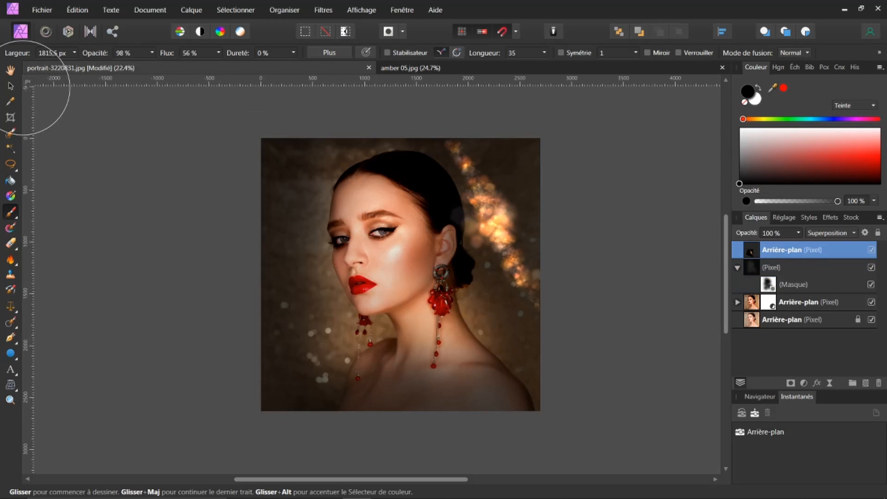
left_click(14, 90)
left_click_drag(499, 276, 367, 397)
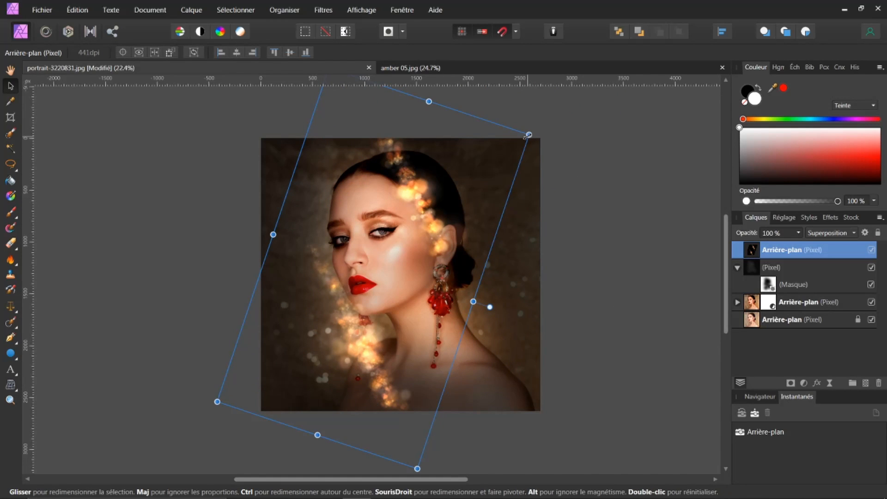
left_click_drag(529, 135, 719, 14)
left_click_drag(491, 220, 448, 353)
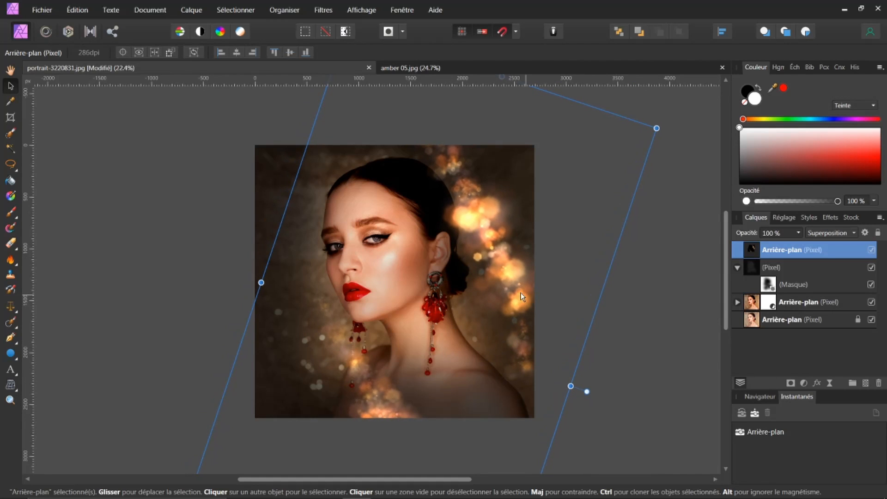
left_click_drag(507, 276, 515, 262)
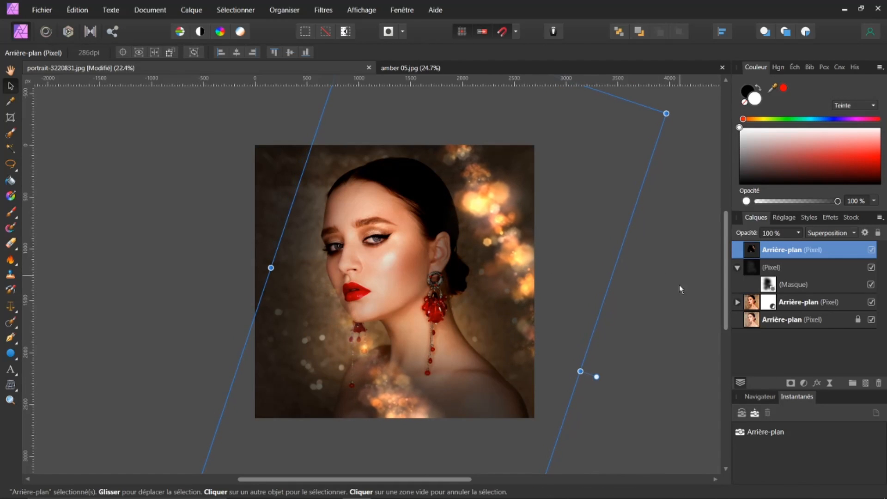
left_click(756, 322)
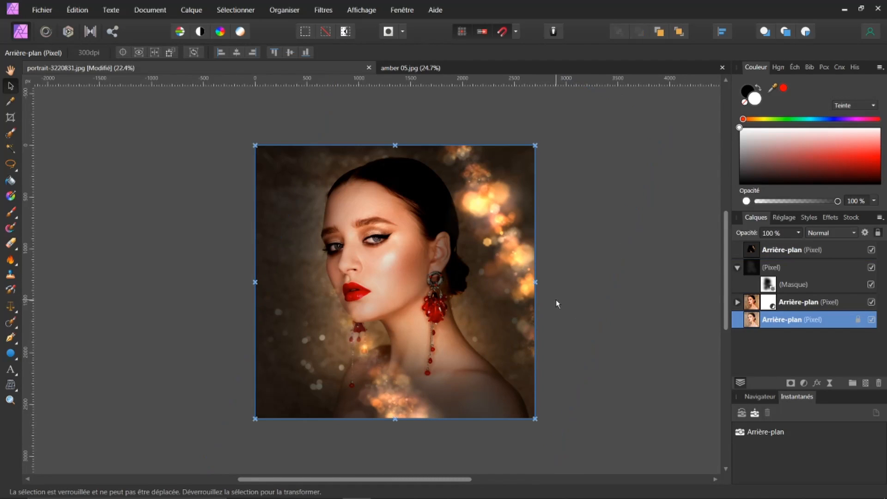
left_click(768, 284)
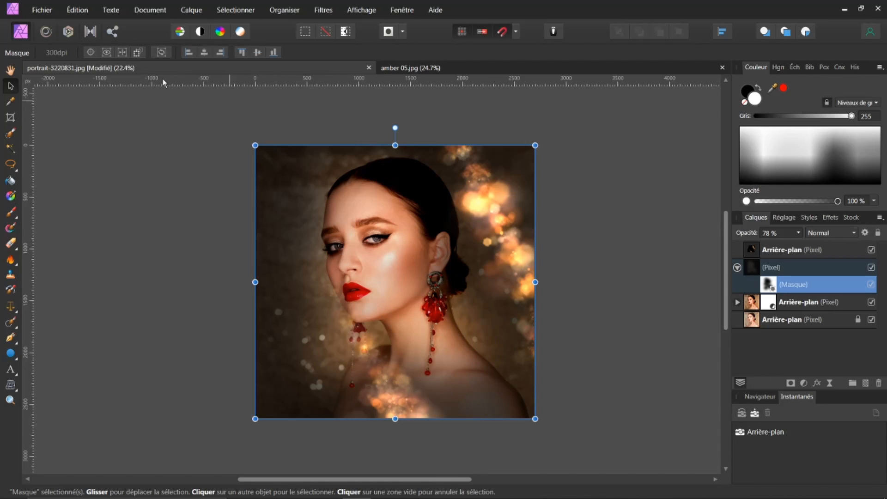
Open the recent file 02b.jpg, copy its blue smoke image and paste it above the amber overlay in the portrait document
left_click(43, 10)
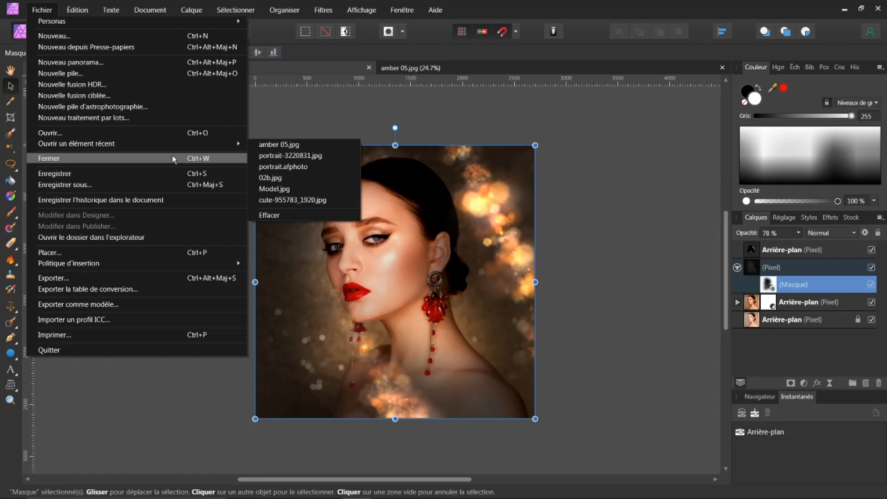
mouse_move(218, 143)
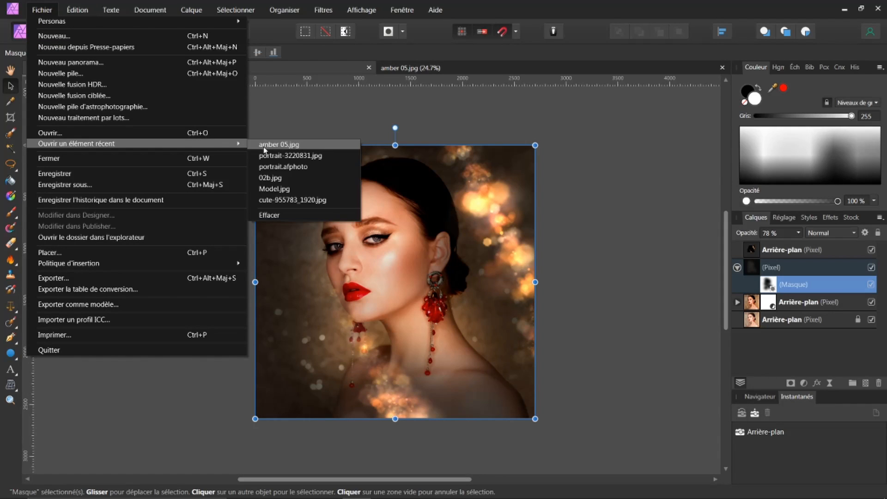
left_click(269, 177)
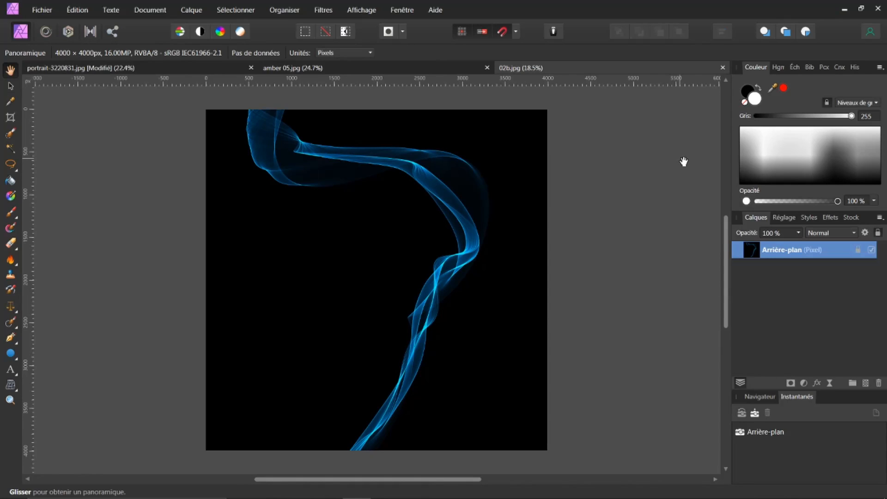
left_click(121, 68)
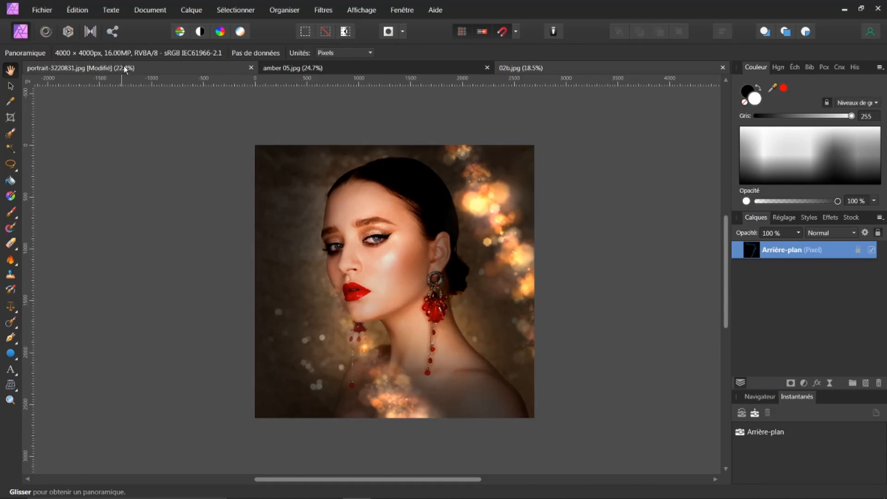
left_click(754, 251)
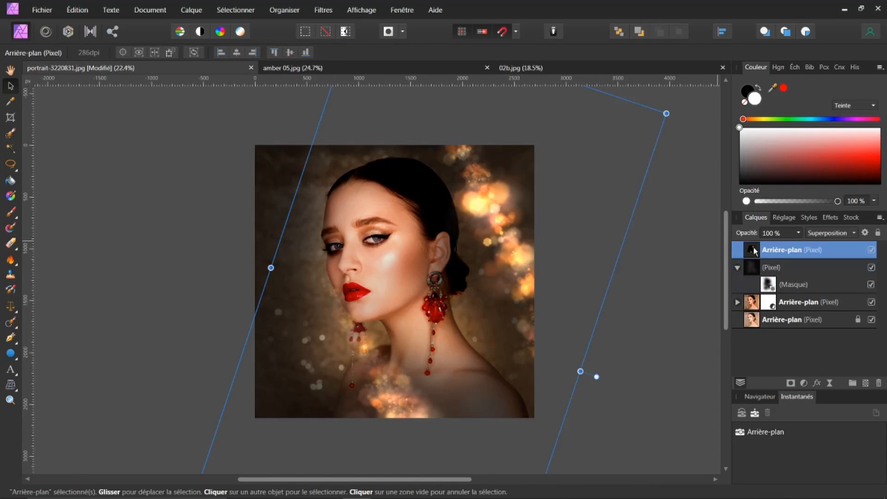
key("ctrl+v")
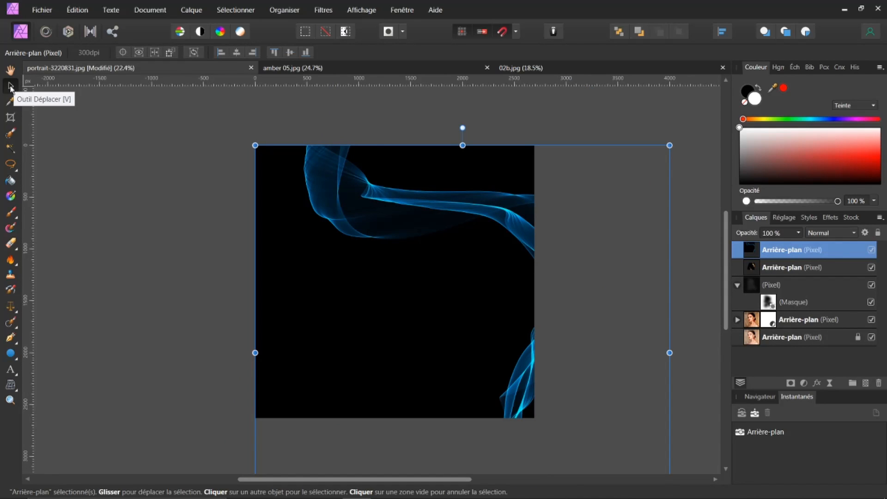
Shrink and rotate the pasted smoke image over the portrait, and set its blend mode to Superposition
scroll(606, 336, "down", 3)
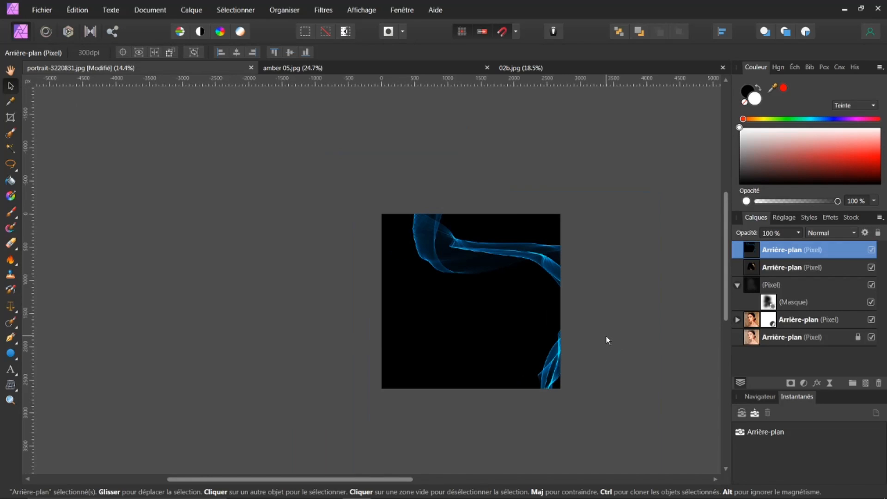
key("space")
left_click_drag(564, 327, 508, 258)
left_click_drag(590, 411, 499, 321)
left_click_drag(412, 129, 410, 240)
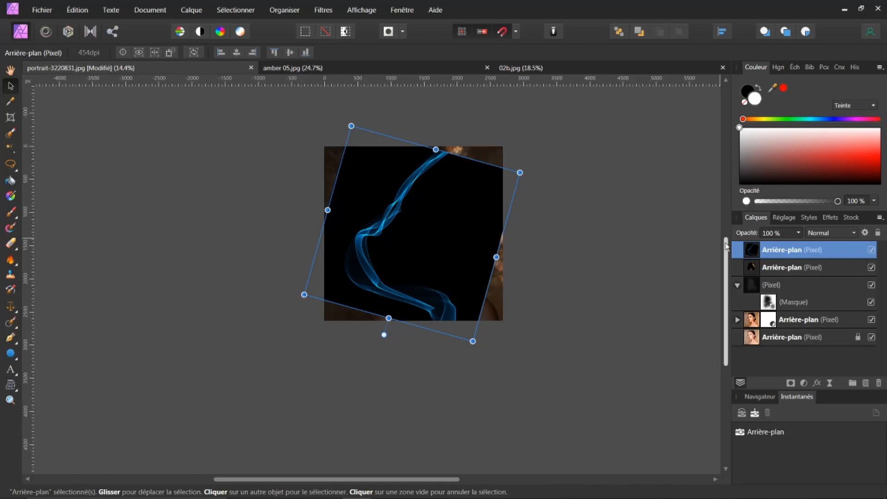
left_click(854, 233)
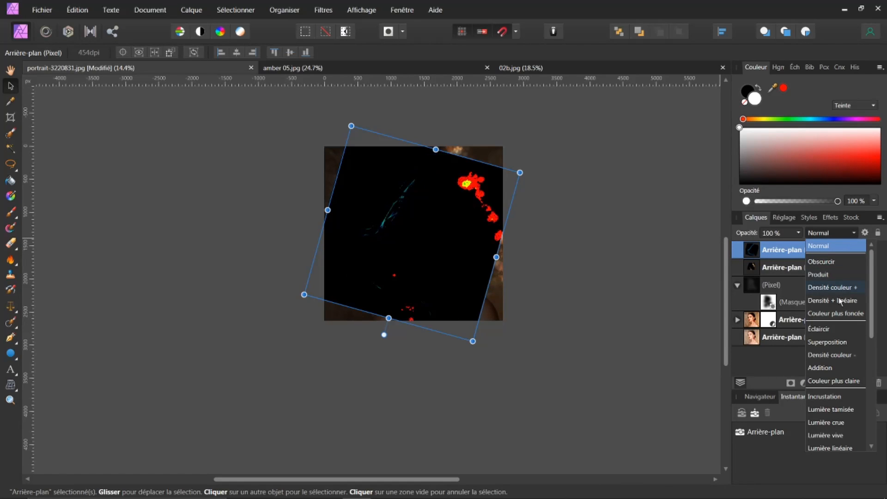
left_click(834, 342)
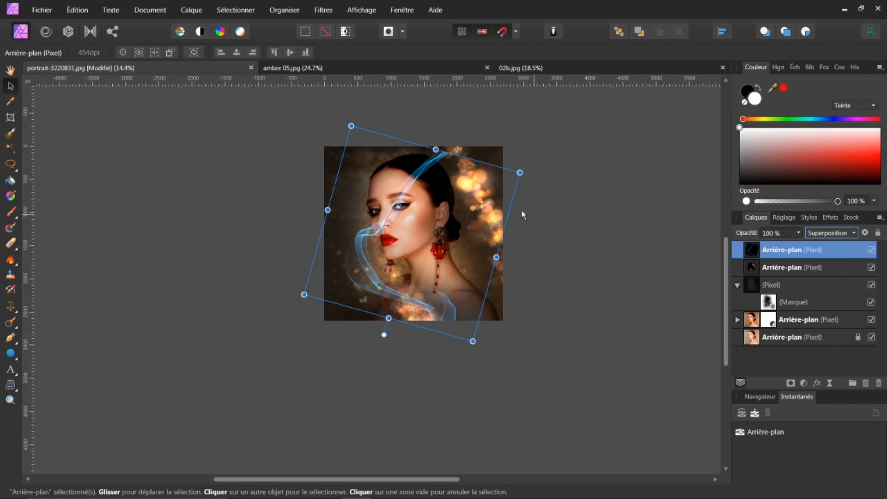
Move, slightly enlarge and stretch the smoke overlay so the ribbon curves in front of the forehead and past the cheek to the shoulder
scroll(470, 207, "up", 2)
left_click_drag(397, 230, 353, 223)
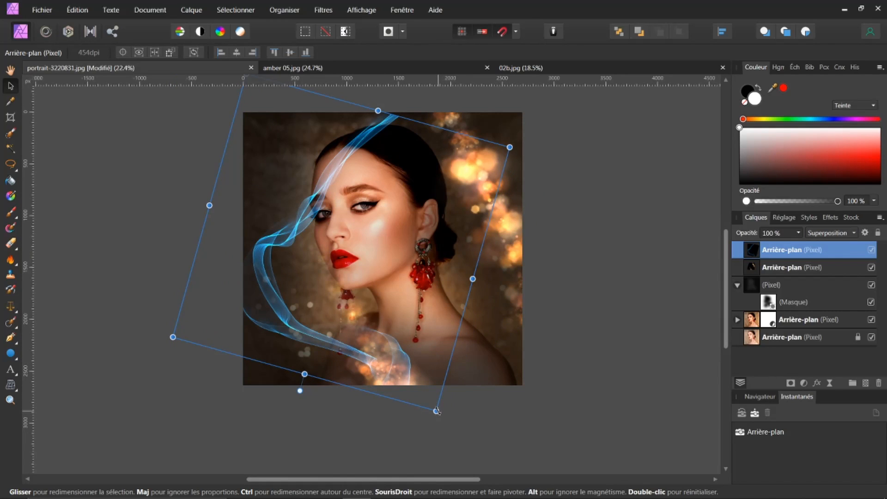
left_click_drag(437, 411, 454, 441)
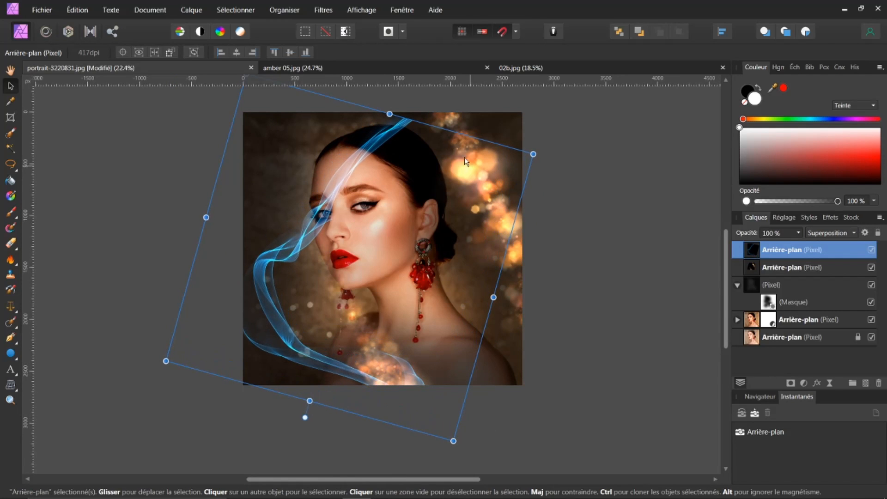
left_click_drag(392, 114, 417, 100)
left_click_drag(364, 231, 364, 231)
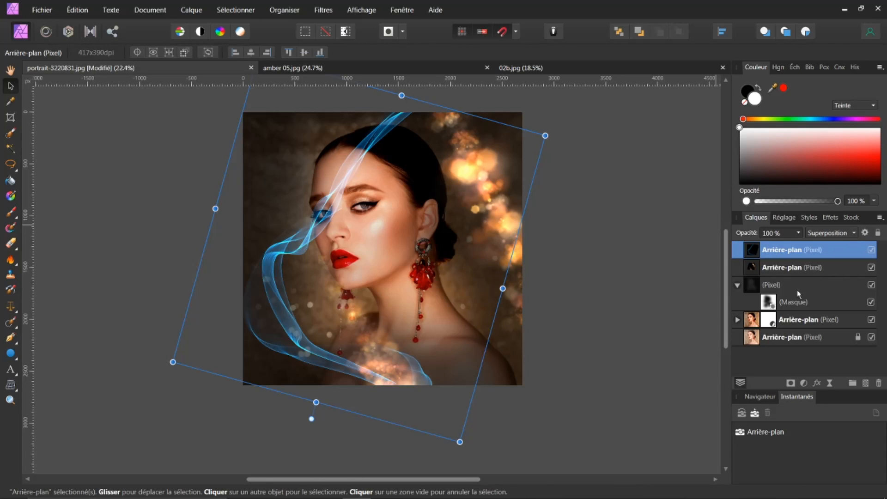
Add a Recolor adjustment nested inside the smoke layer so it affects only the smoke
left_click(804, 383)
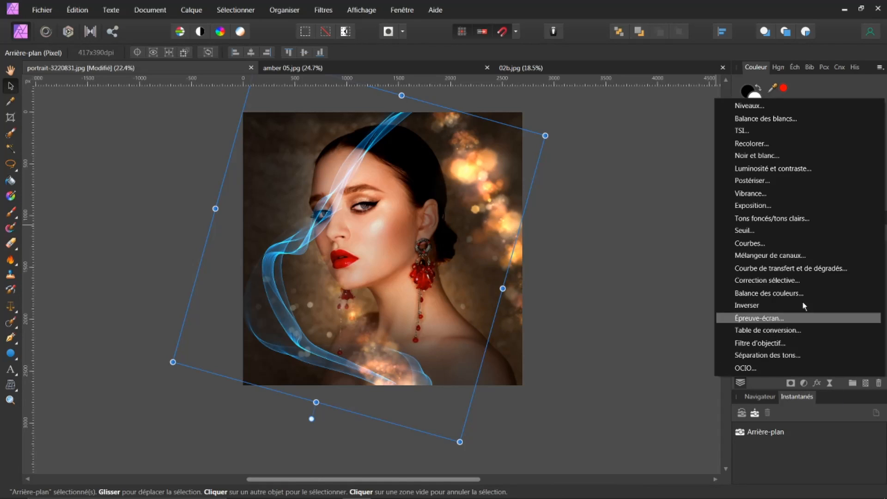
left_click(759, 145)
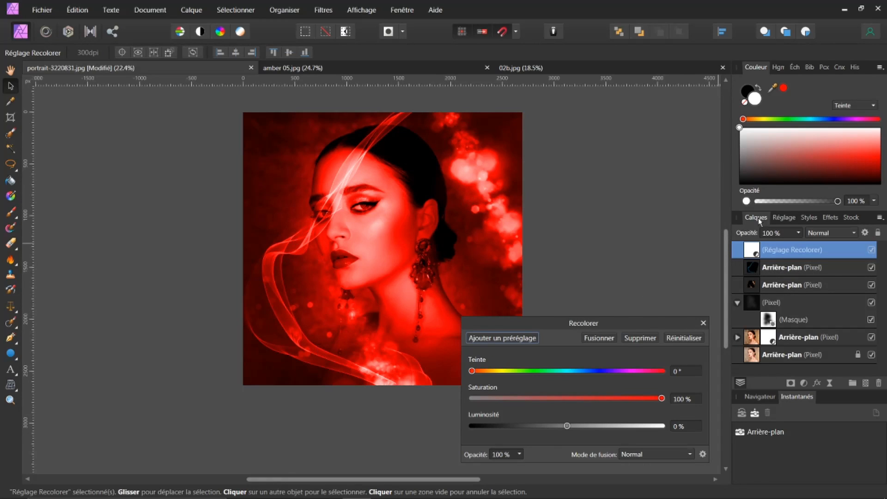
left_click_drag(754, 266, 754, 266)
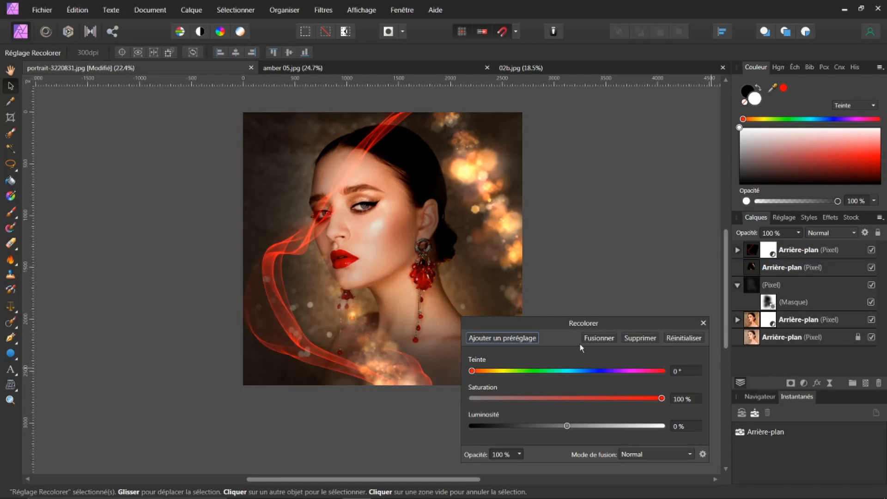
left_click(737, 250)
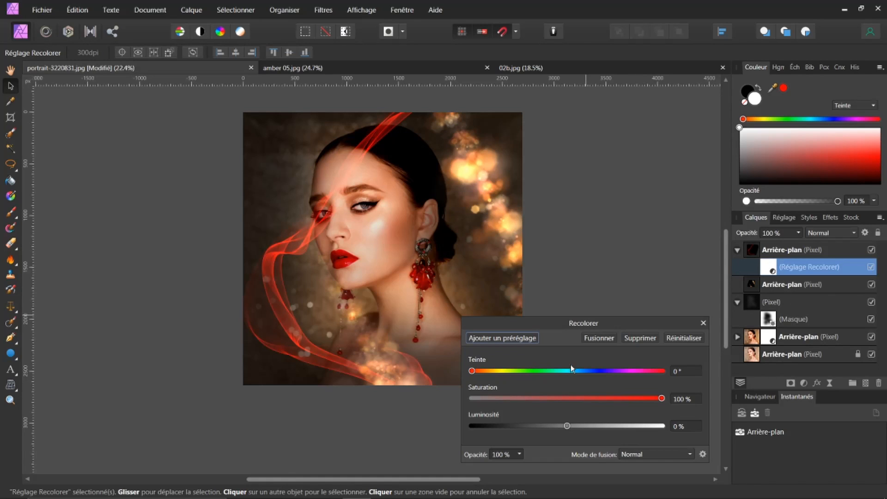
Set the smoke's Recolor adjustment to a hue of 28° and a saturation of 64 %, and select the smoke layer
mouse_move(474, 373)
left_mouse_down()
mouse_move(496, 373)
mouse_move(489, 375)
left_mouse_up()
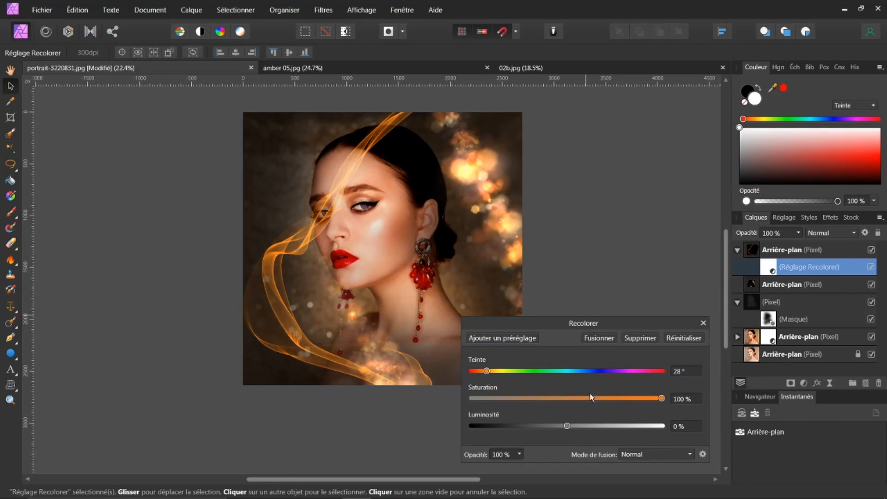
left_click_drag(662, 398, 595, 411)
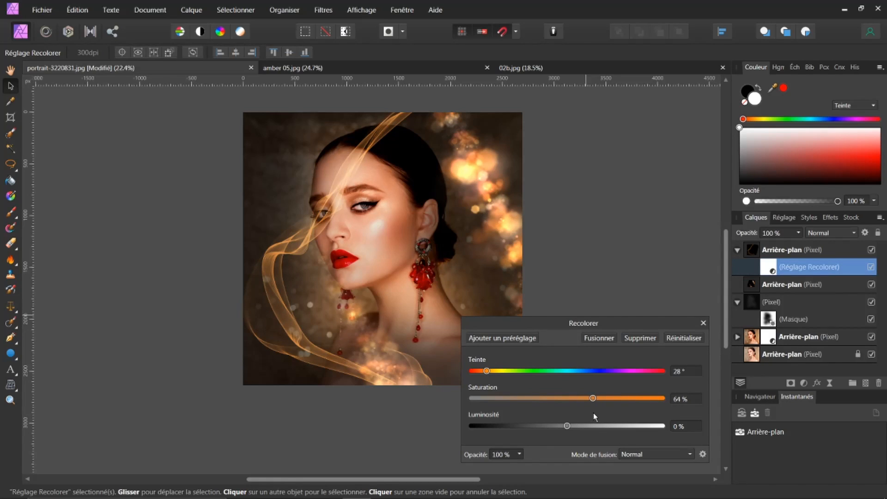
left_click(704, 324)
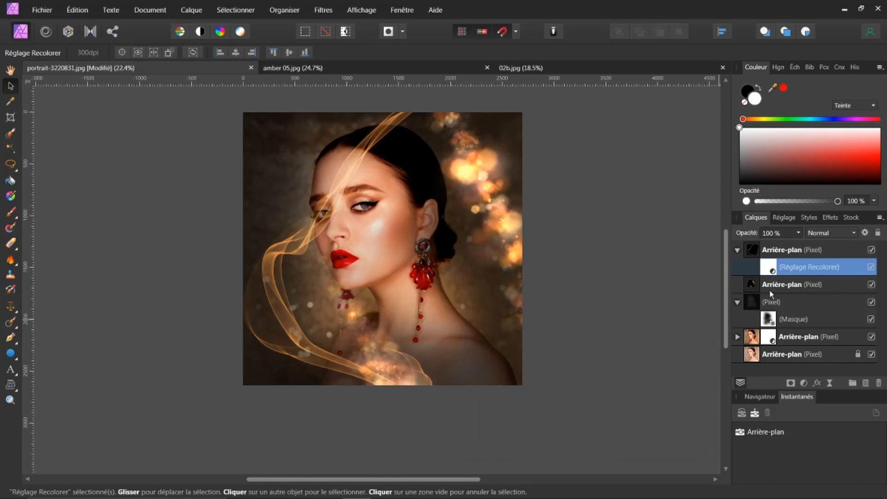
left_click(755, 251)
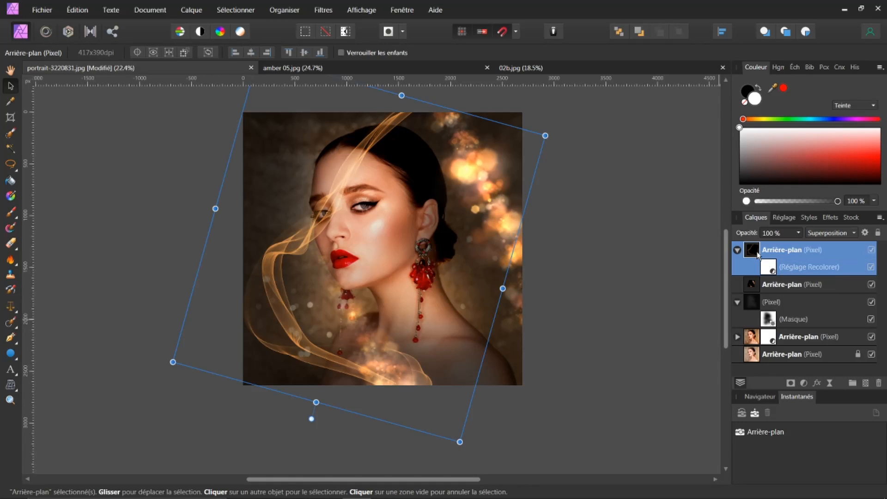
Add a mask to the smoke layer and set up a black Paint Brush with 44 % hardness for it
left_click(790, 383)
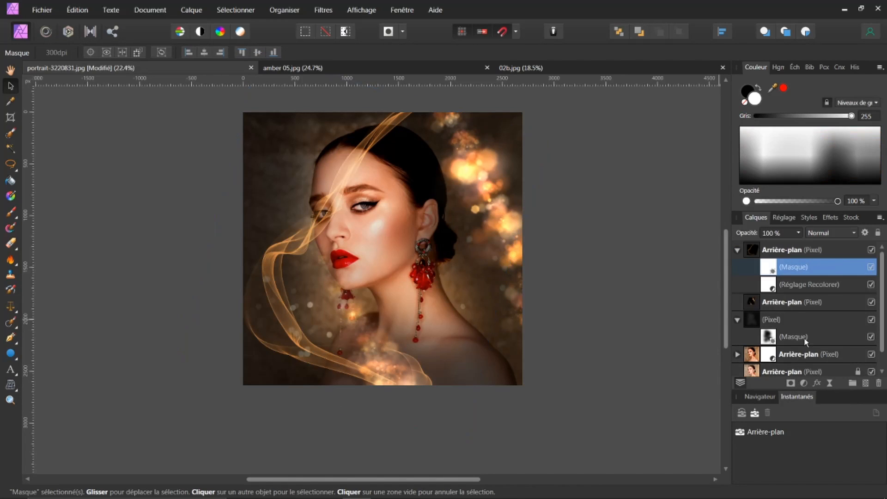
left_click(769, 267)
left_click(11, 212)
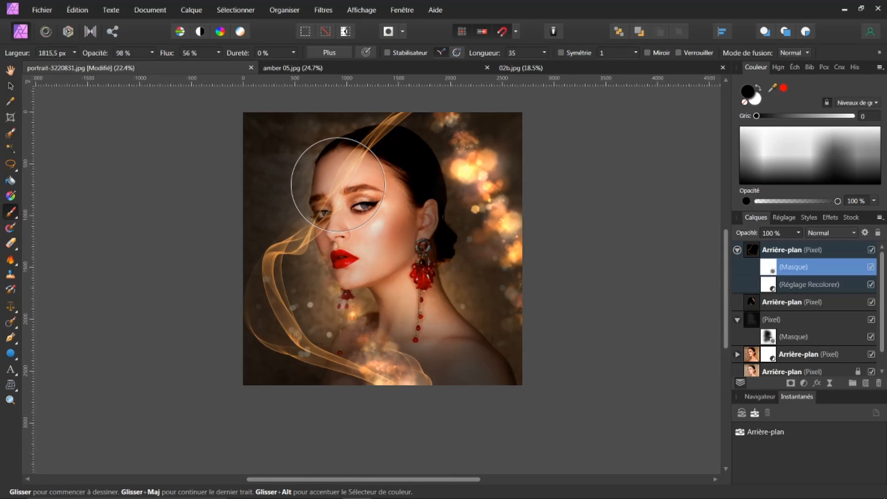
left_click_drag(237, 52, 261, 55)
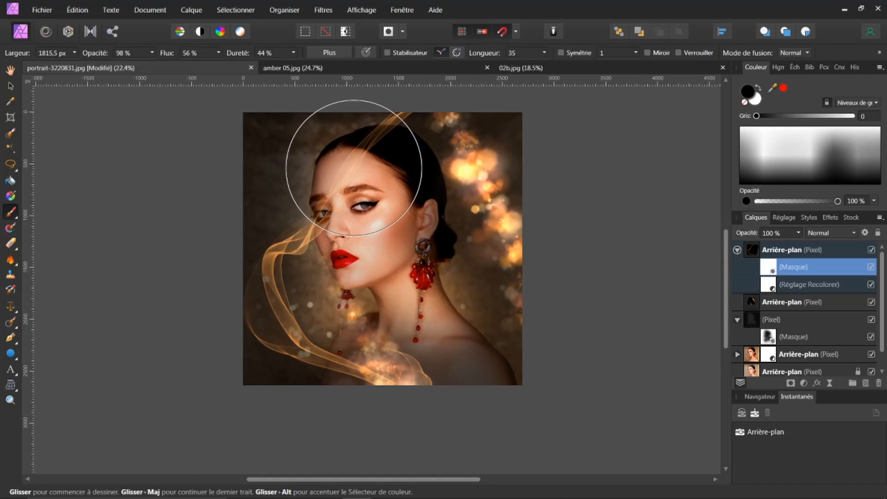
Paint black on the smoke layer's mask with a brush about 495 px wide to hide the smoke over the hair, forehead and face
key("bracketleft")
key("bracketleft")
key("bracketleft")
key("bracketleft")
key("bracketleft")
key("bracketleft")
key("bracketleft")
key("bracketleft")
key("bracketleft")
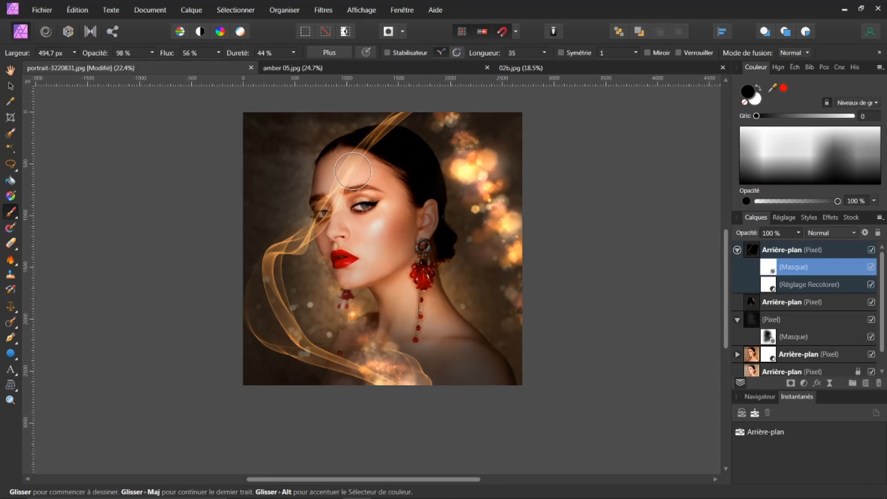
mouse_move(366, 159)
left_mouse_down()
mouse_move(387, 148)
mouse_move(364, 141)
mouse_move(400, 146)
mouse_move(371, 144)
mouse_move(387, 156)
mouse_move(356, 169)
mouse_move(341, 217)
mouse_move(342, 201)
mouse_move(329, 222)
mouse_move(339, 198)
mouse_move(331, 221)
mouse_move(332, 211)
mouse_move(332, 235)
mouse_move(330, 217)
mouse_move(338, 234)
mouse_move(366, 188)
mouse_move(383, 208)
left_mouse_up()
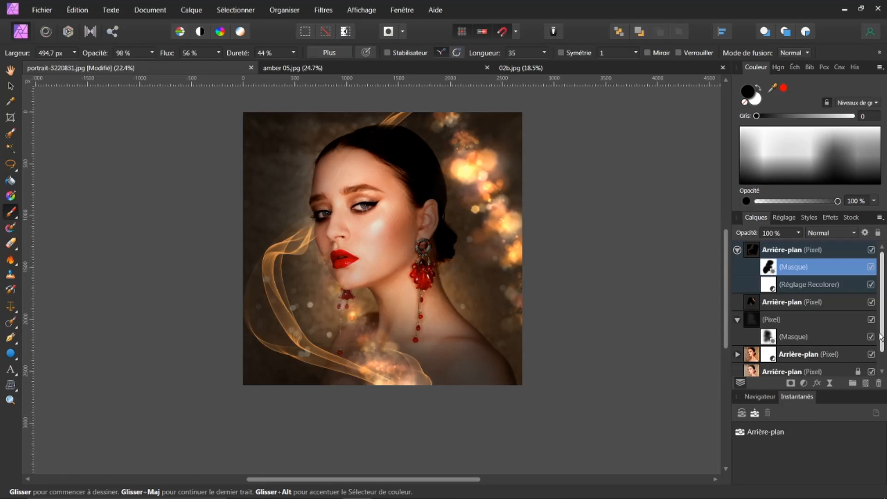
Place a duplicate of the original portrait layer at the top of the layer stack and hide it, for a before/after comparison
scroll(882, 339, "down", 1)
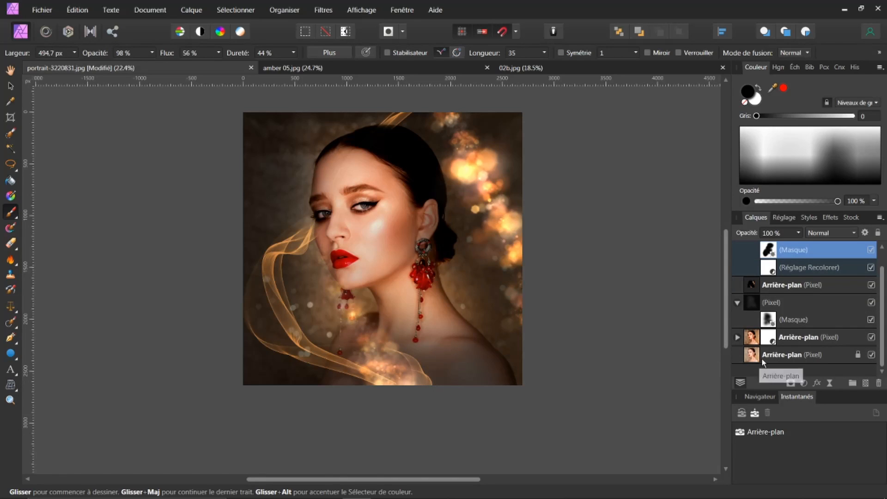
left_click(770, 355)
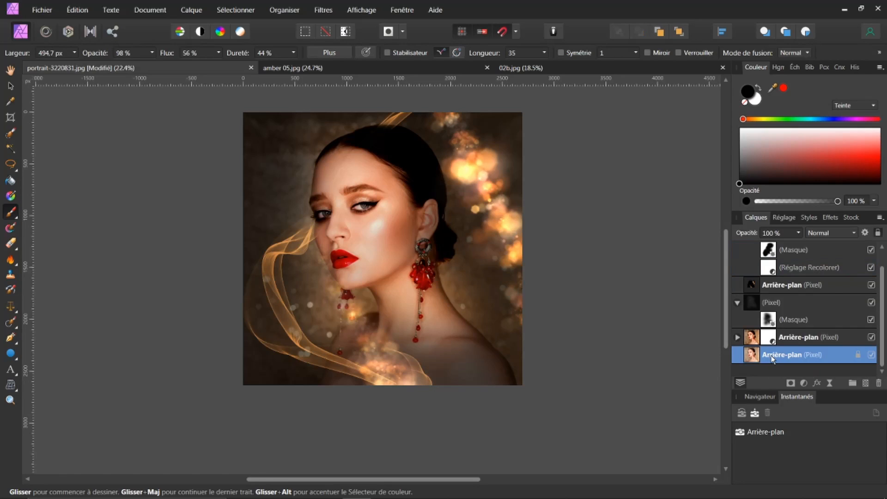
key("ctrl+j")
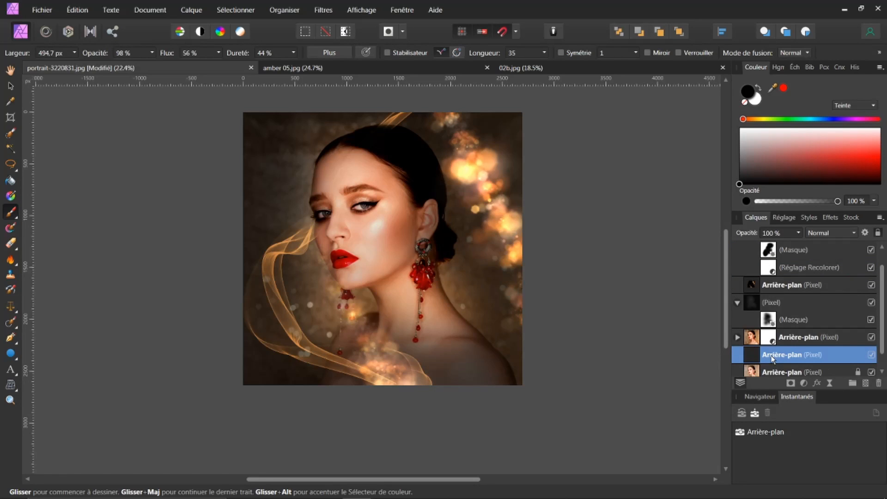
left_click_drag(749, 360, 755, 249)
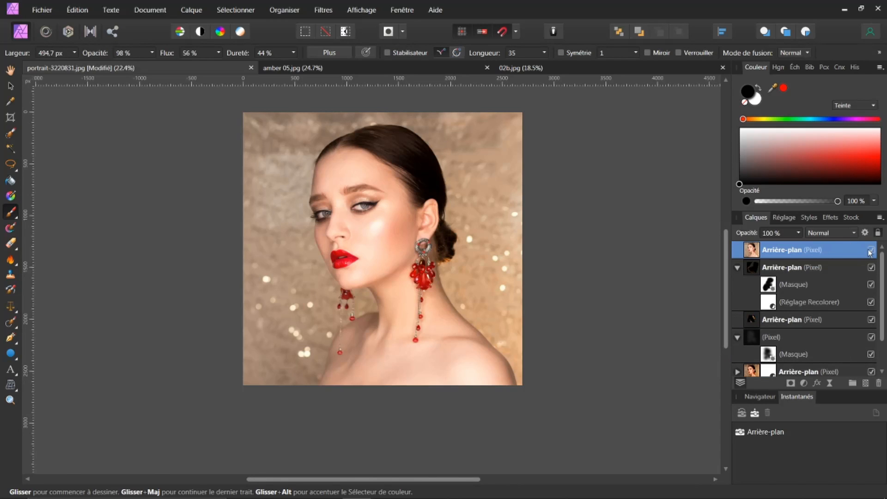
left_click(871, 250)
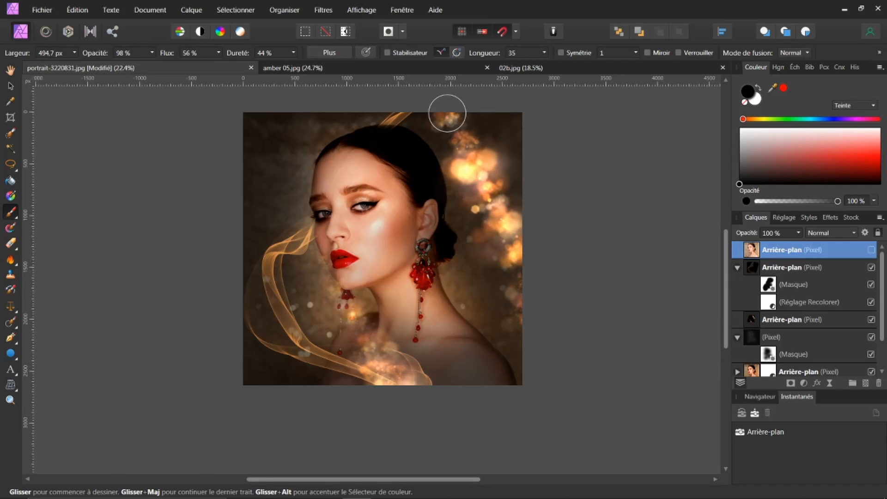
key("space")
left_click_drag(450, 252, 459, 280)
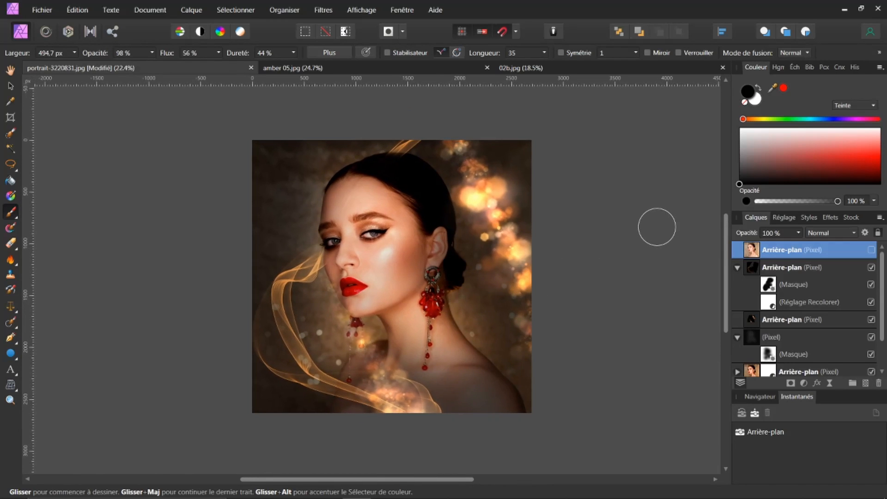